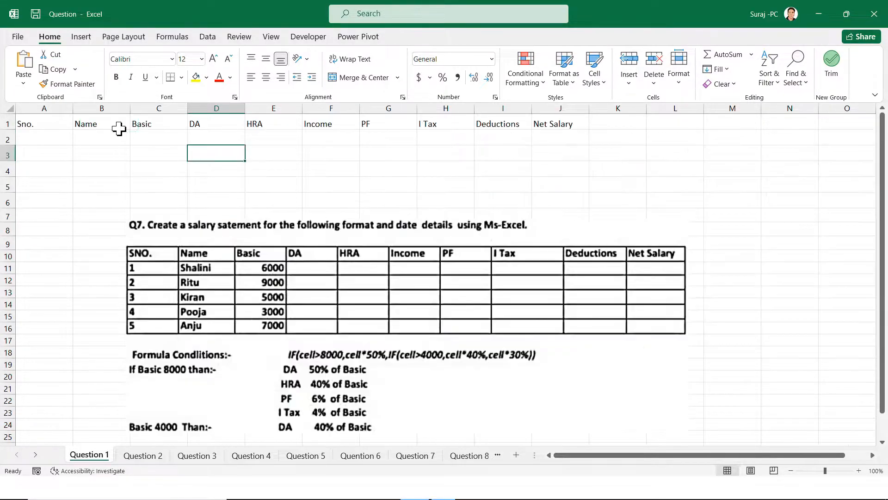
pyautogui.click(77, 126)
pyautogui.moveTo(76, 126); pyautogui.dragTo(551, 118)
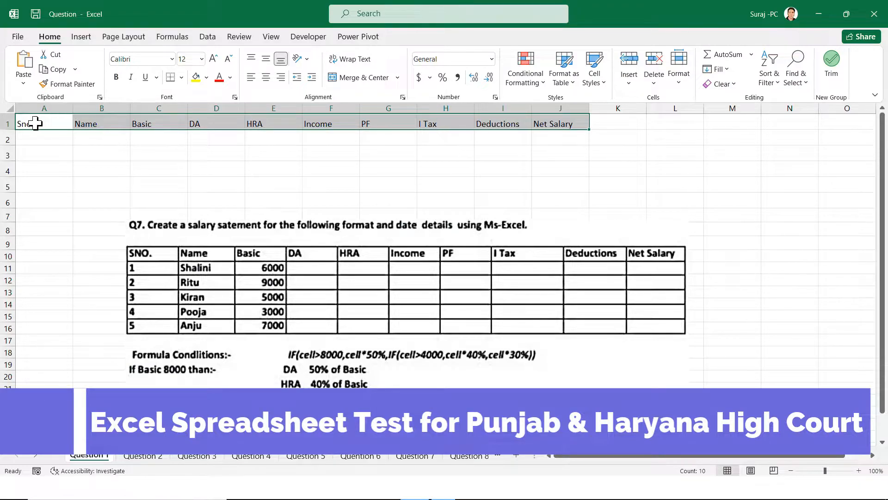
pyautogui.click(36, 122)
pyautogui.click(111, 168)
pyautogui.click(33, 122)
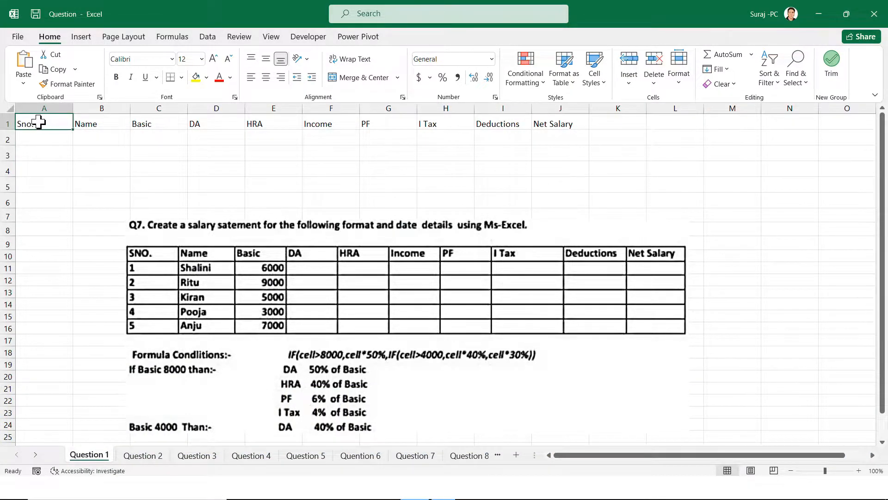
# Apply all borders to the salary table range A1:J6.
pyautogui.moveTo(39, 121); pyautogui.dragTo(577, 185)
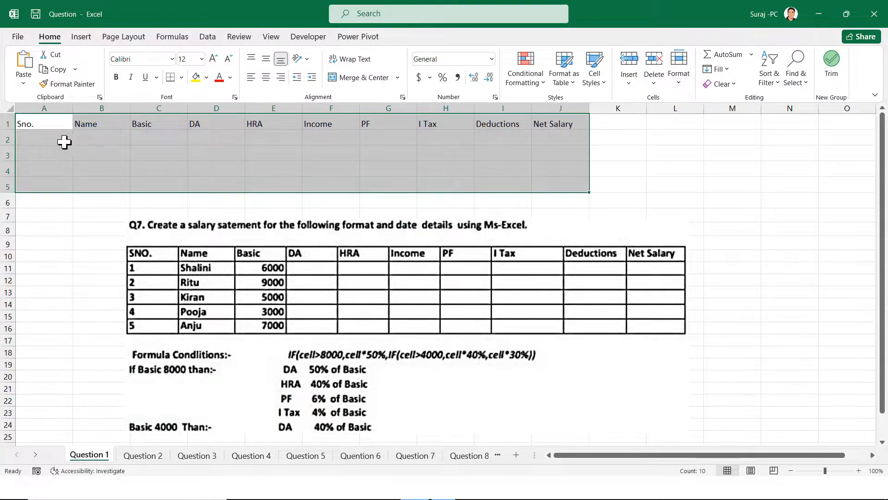
pyautogui.moveTo(31, 124); pyautogui.dragTo(569, 196)
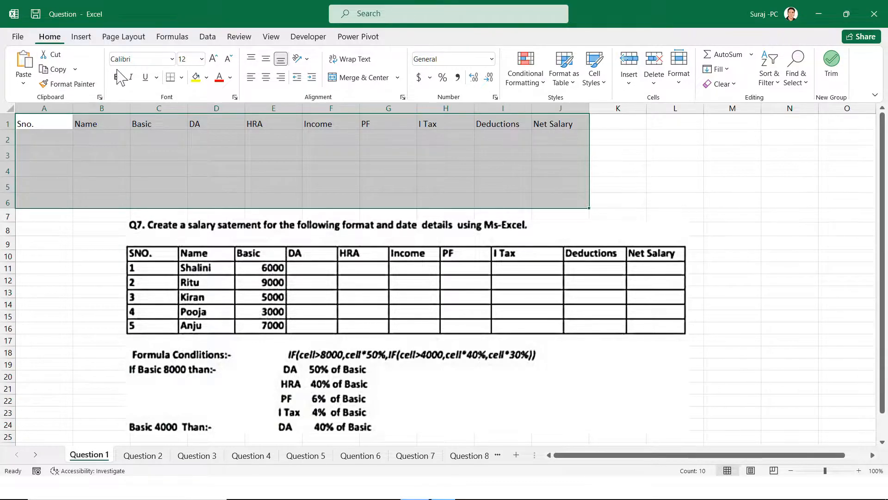
pyautogui.click(182, 77)
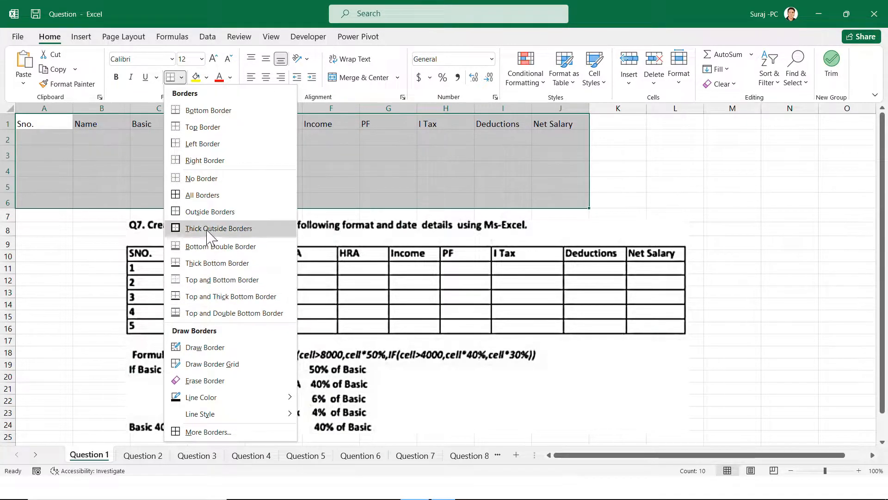
pyautogui.click(203, 199)
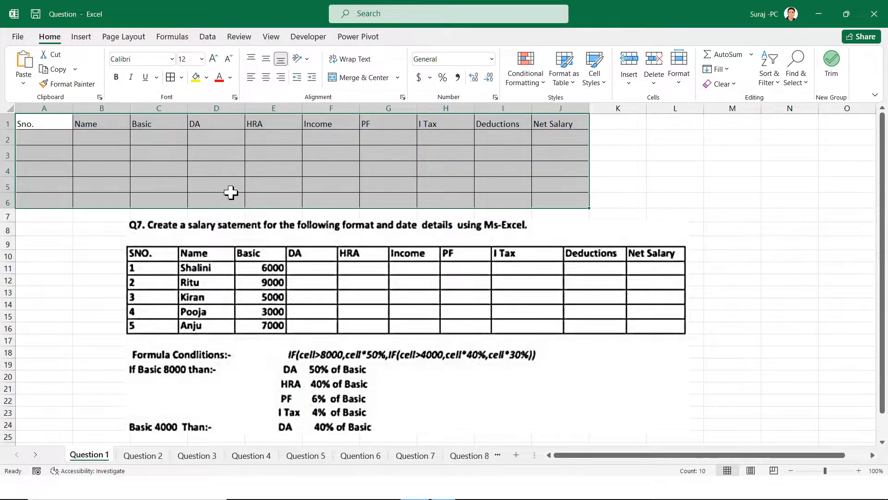
pyautogui.click(233, 172)
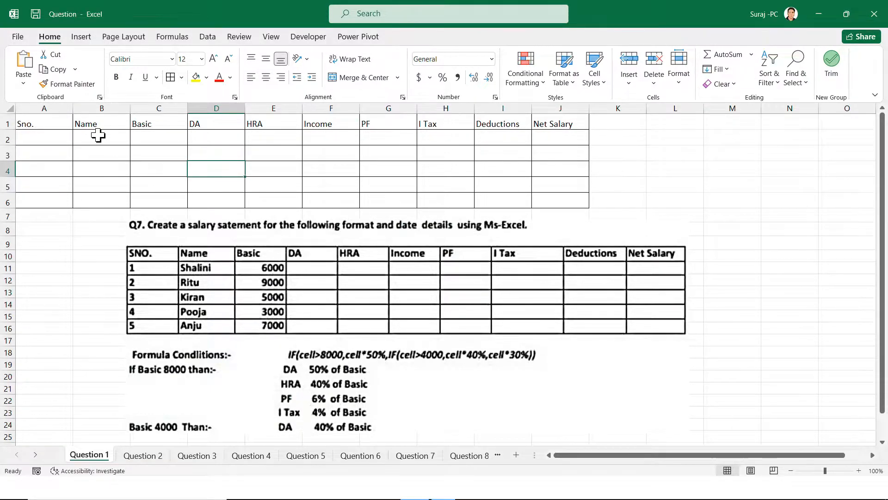
# Apply thicker custom borders to both the outline and inside lines of the salary table A1:J6.
pyautogui.moveTo(37, 122)
pyautogui.mouseDown()
pyautogui.moveTo(296, 178)
pyautogui.moveTo(458, 179)
pyautogui.moveTo(527, 187)
pyautogui.moveTo(518, 195)
pyautogui.moveTo(613, 194)
pyautogui.moveTo(560, 194)
pyautogui.mouseUp()
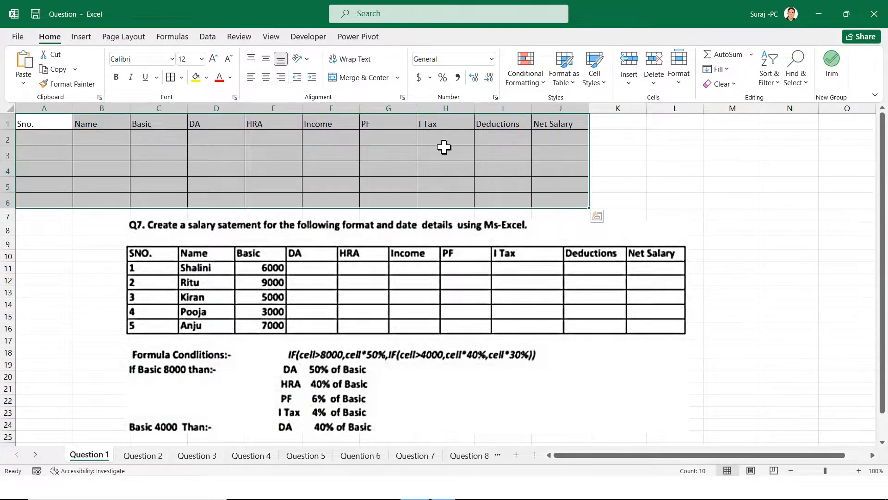
pyautogui.click(182, 77)
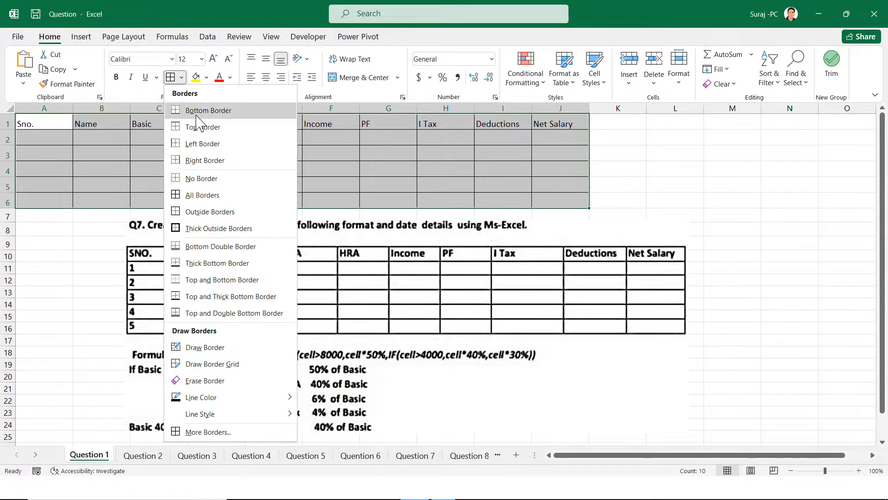
pyautogui.moveTo(207, 419)
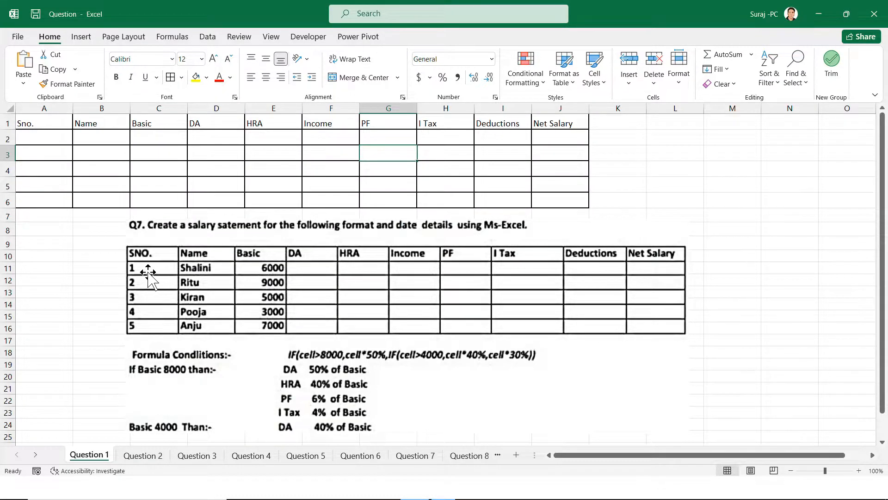
# Fill A2:C6 with serial numbers 1 to 5, the five employees' names, and Basic salaries 6000, 9000, 5000, 3000 and 7000.
pyautogui.click(43, 141)
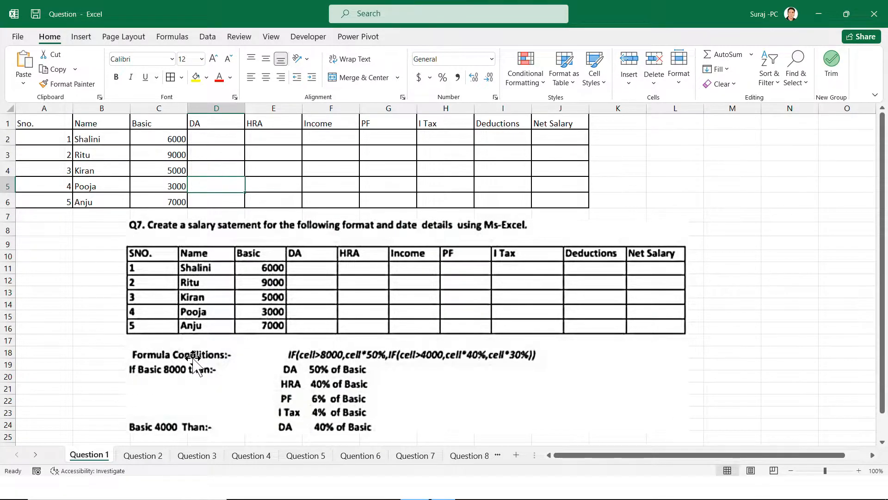
pyautogui.click(159, 137)
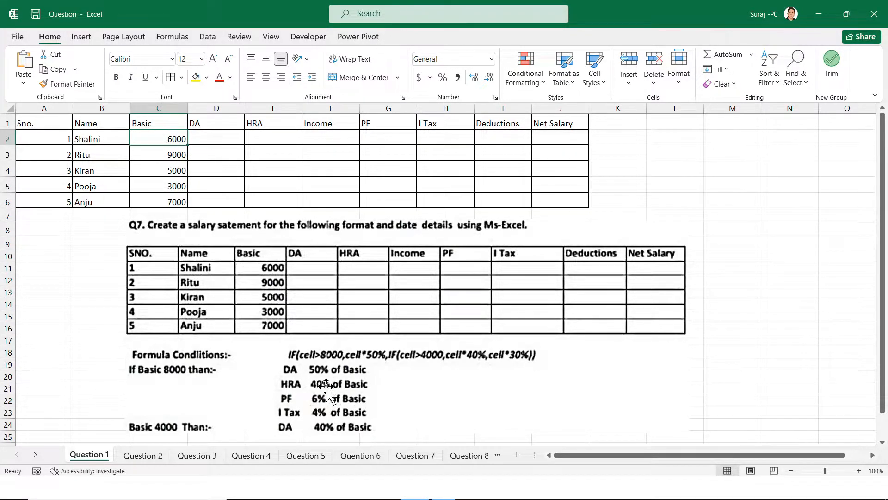
pyautogui.click(197, 133)
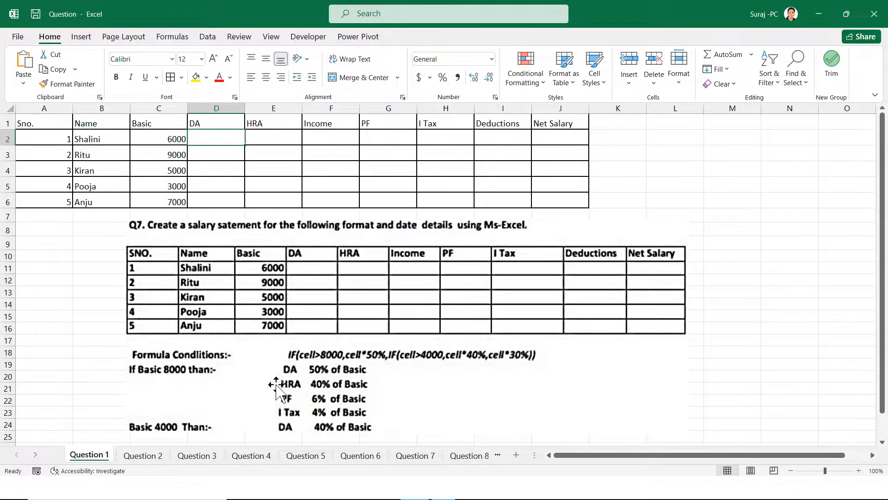
pyautogui.moveTo(257, 123); pyautogui.dragTo(268, 195)
pyautogui.click(264, 137)
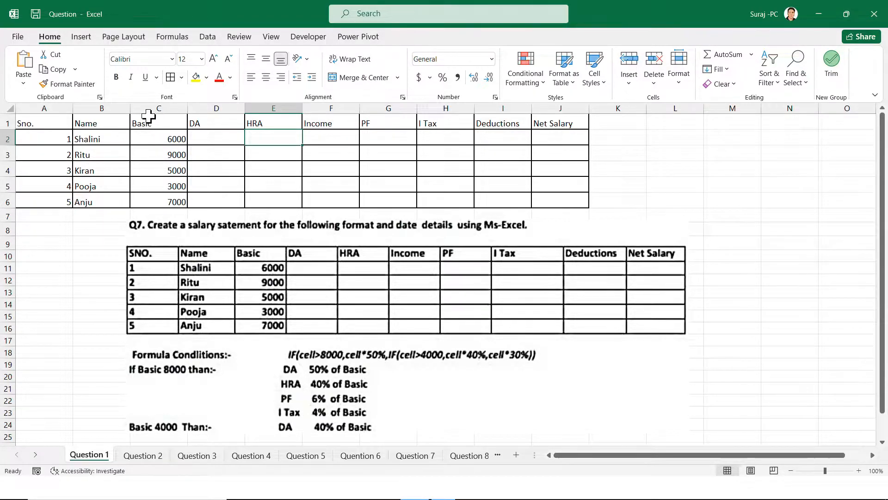
pyautogui.moveTo(427, 139); pyautogui.dragTo(433, 188)
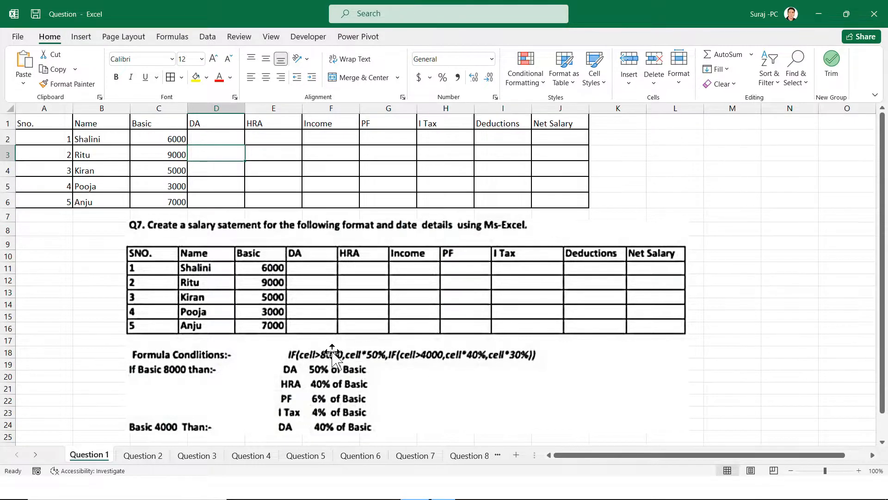
pyautogui.click(204, 184)
# Begin the DA formula in D2 with an IF that tests C2>8000 and returns C2*50% when true.
pyautogui.click(215, 140)
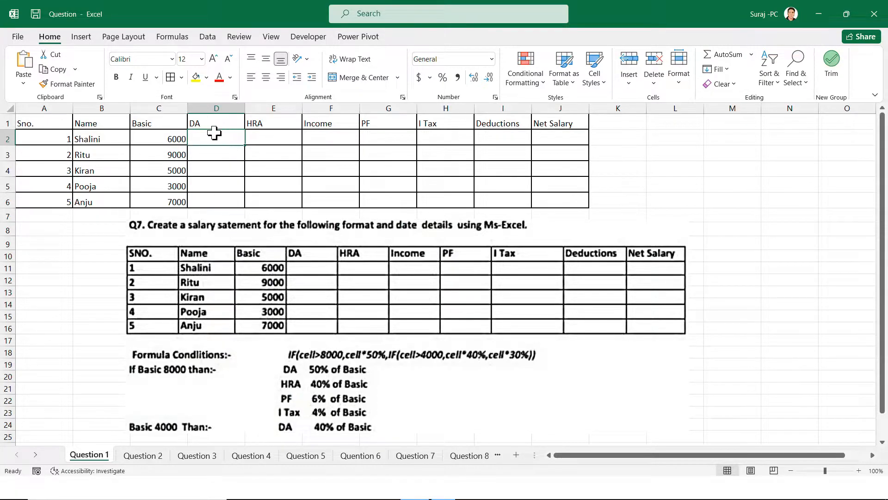
pyautogui.write('=')
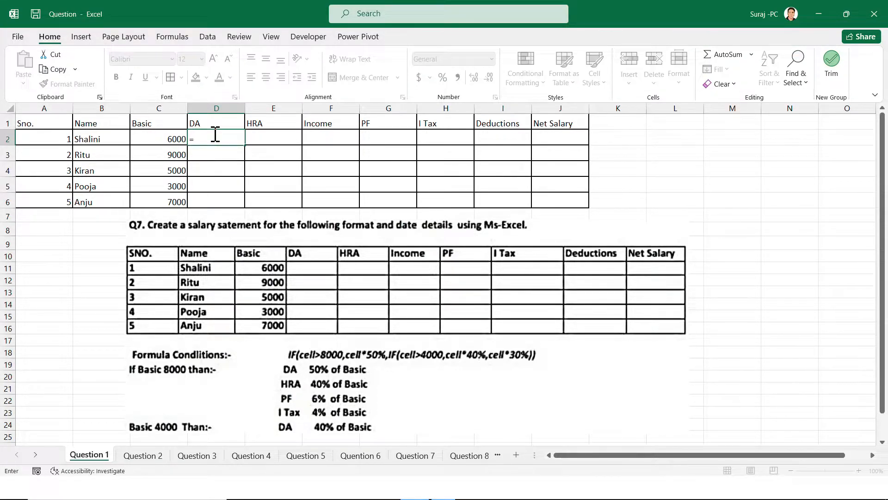
pyautogui.write('if')
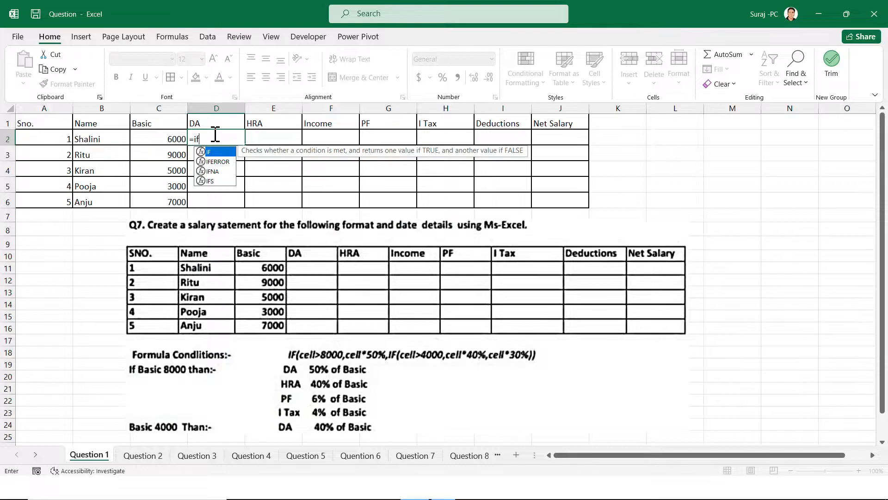
pyautogui.write('(')
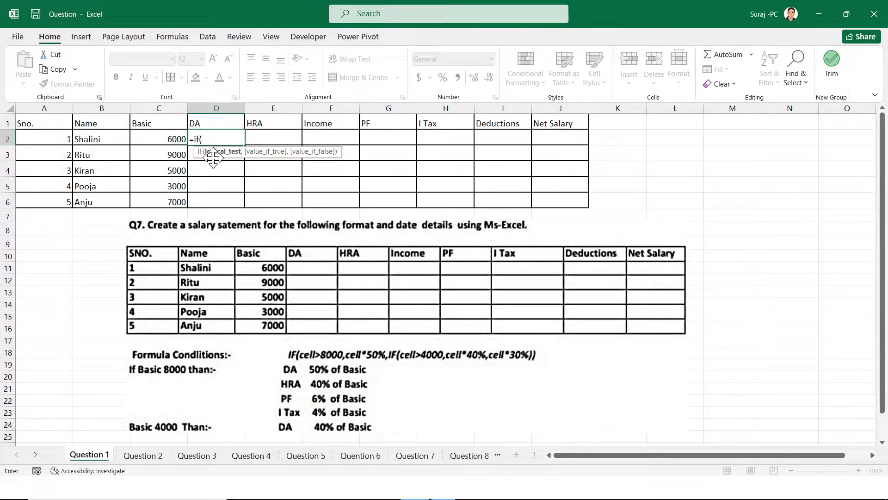
pyautogui.click(151, 139)
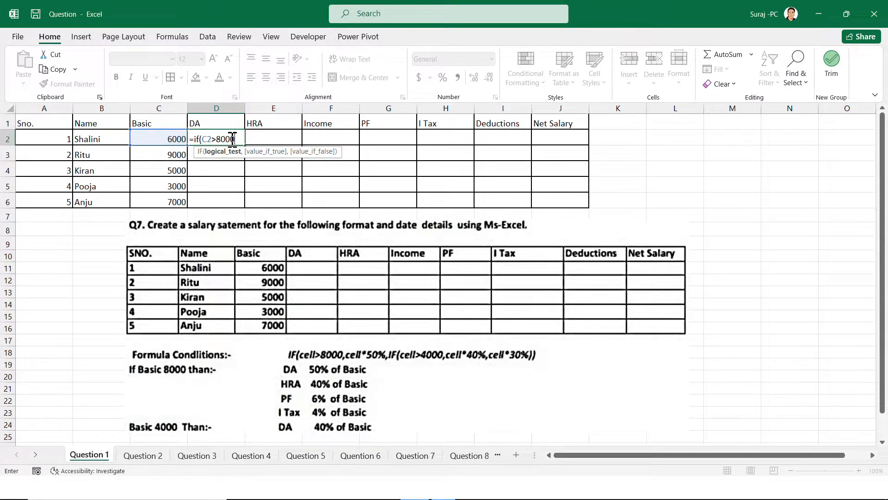
pyautogui.write(',')
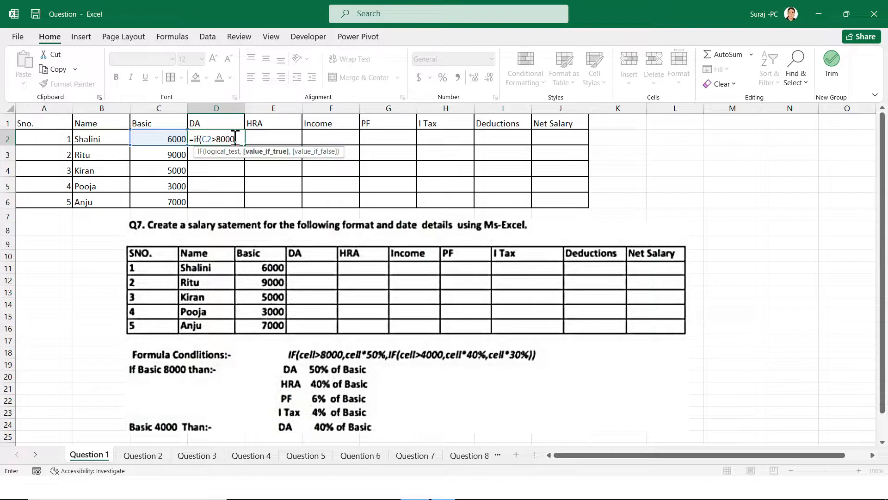
pyautogui.click(167, 137)
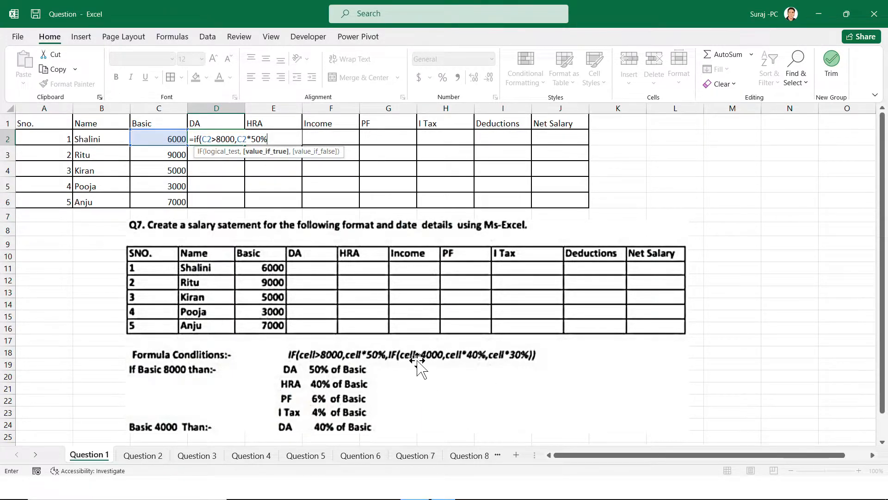
pyautogui.write(',')
# Nest a second IF in the D2 formula as the false result, testing C2>4000 and returning C2*40% when true.
pyautogui.click(273, 144)
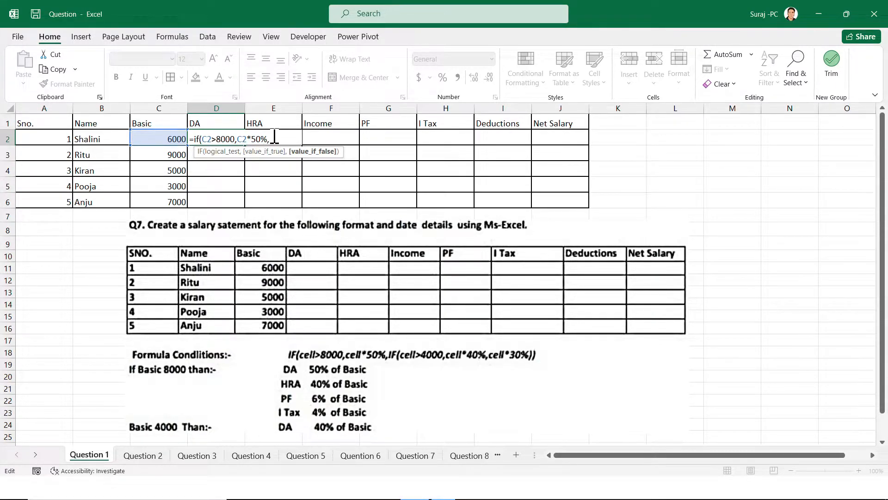
pyautogui.write('if(')
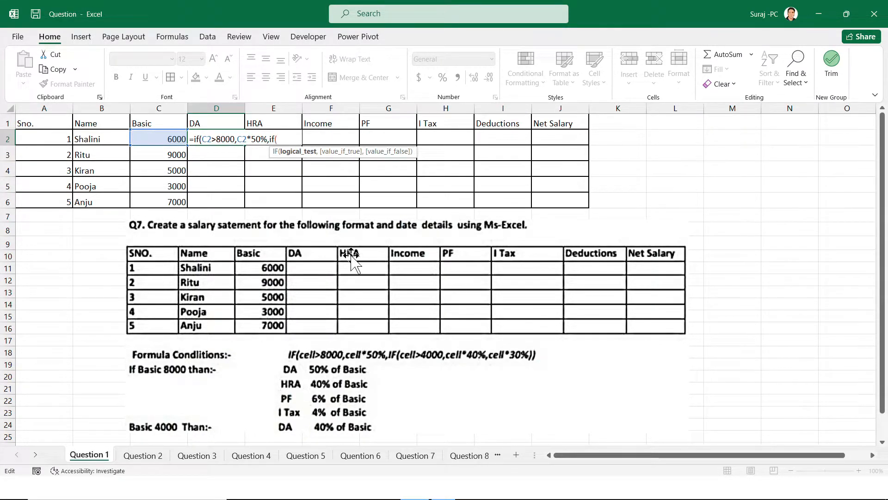
pyautogui.click(167, 139)
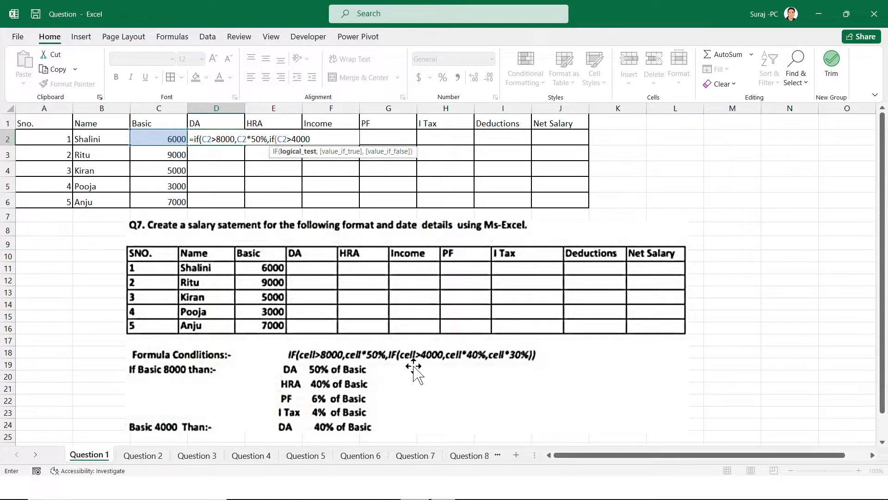
pyautogui.write(',')
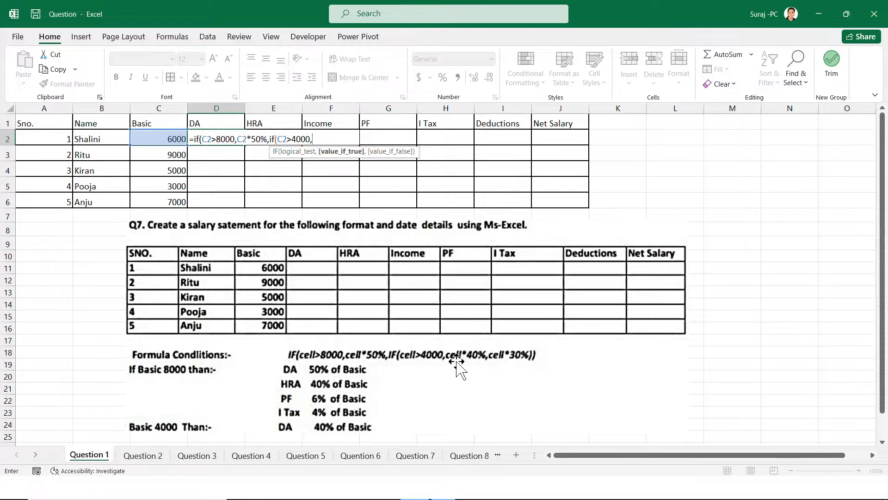
pyautogui.click(164, 140)
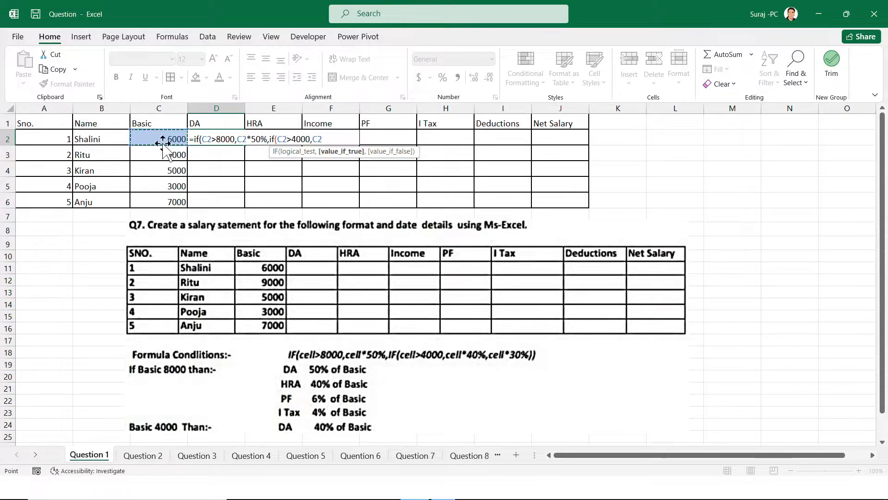
pyautogui.write('*')
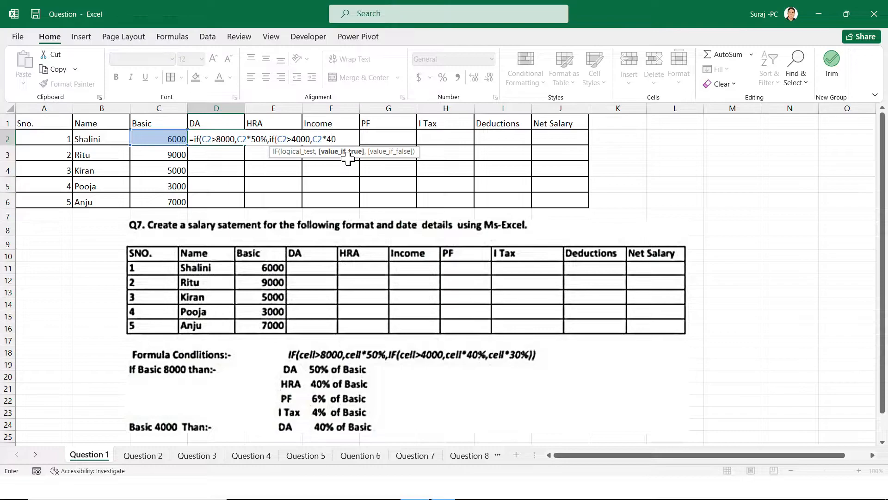
pyautogui.write('40%,')
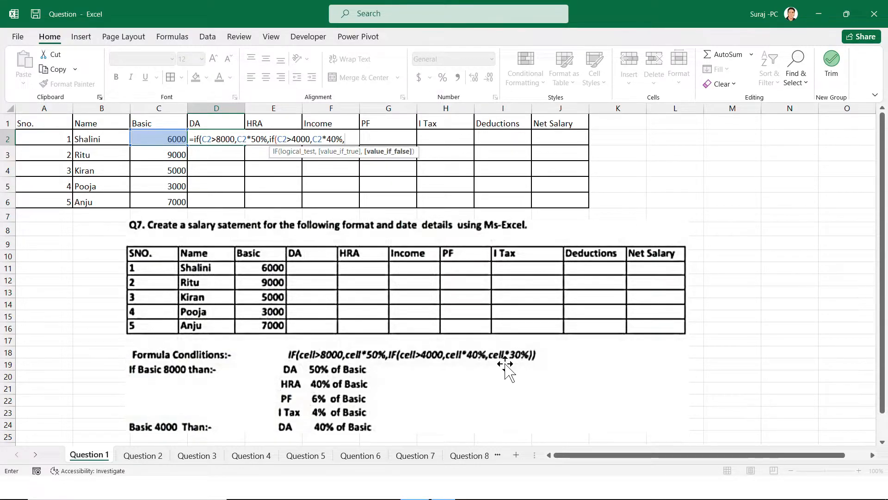
# Finish the D2 formula with C2*30% as the final false value, close both IF functions and enter it.
pyautogui.click(159, 139)
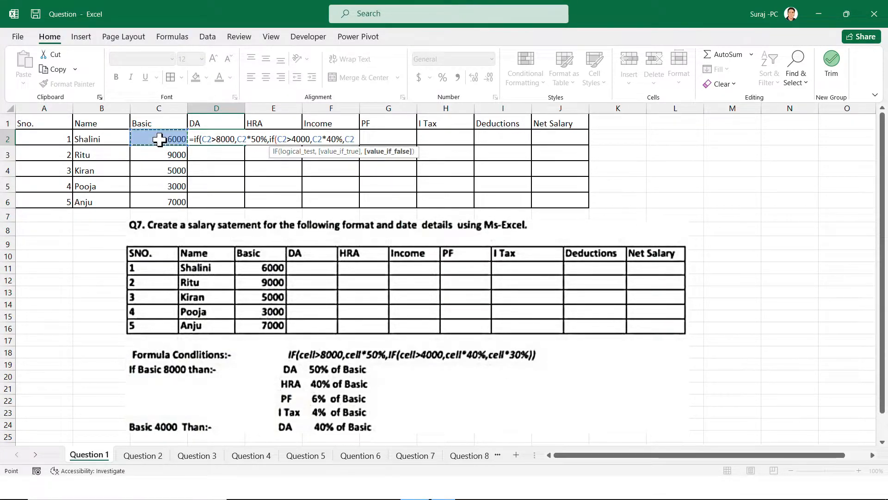
pyautogui.write('*')
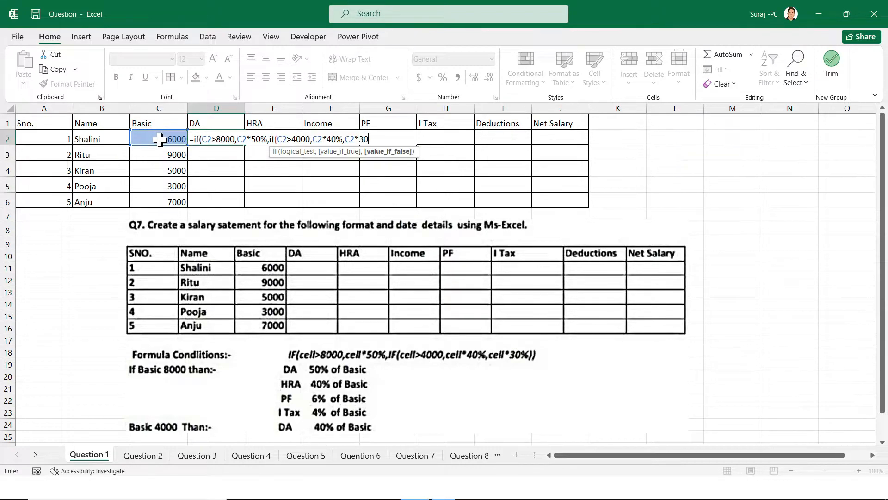
pyautogui.write('30%')
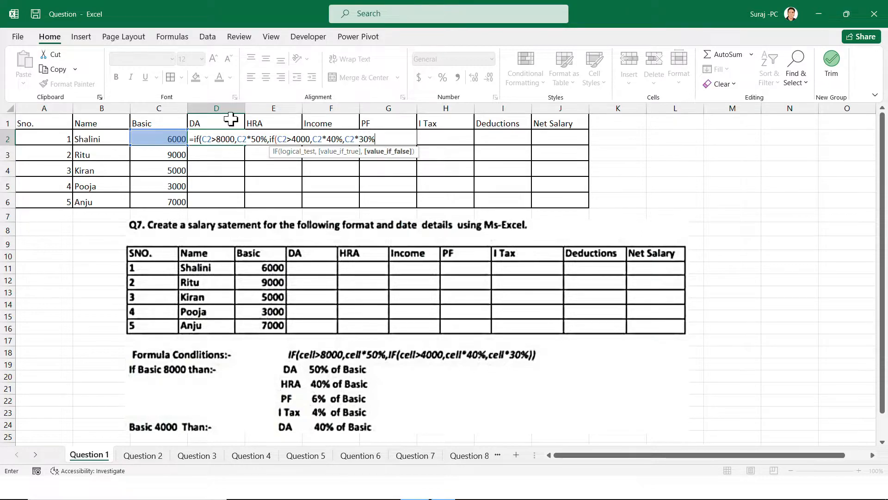
pyautogui.moveTo(198, 138); pyautogui.dragTo(278, 142)
pyautogui.click(381, 142)
pyautogui.write('))')
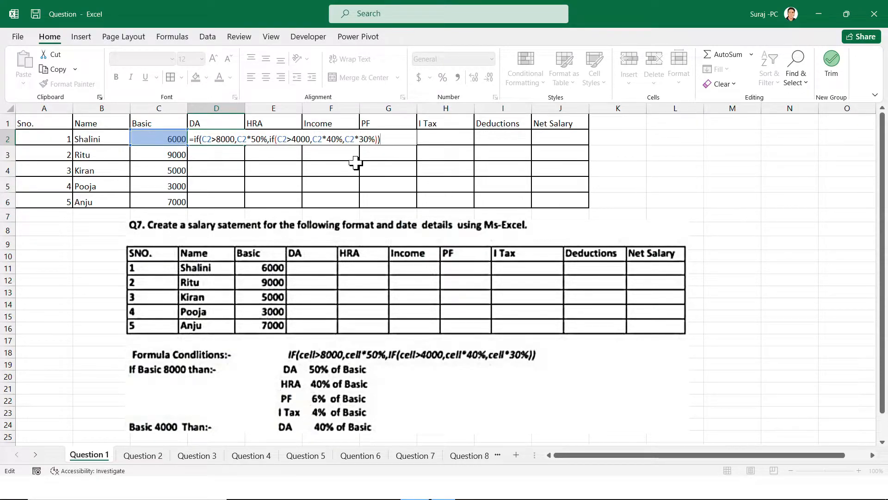
pyautogui.press('Return')
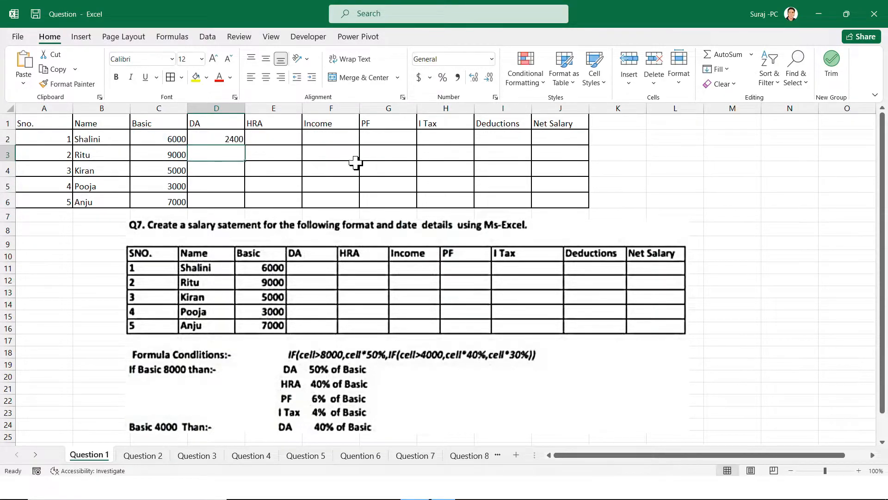
pyautogui.click(156, 137)
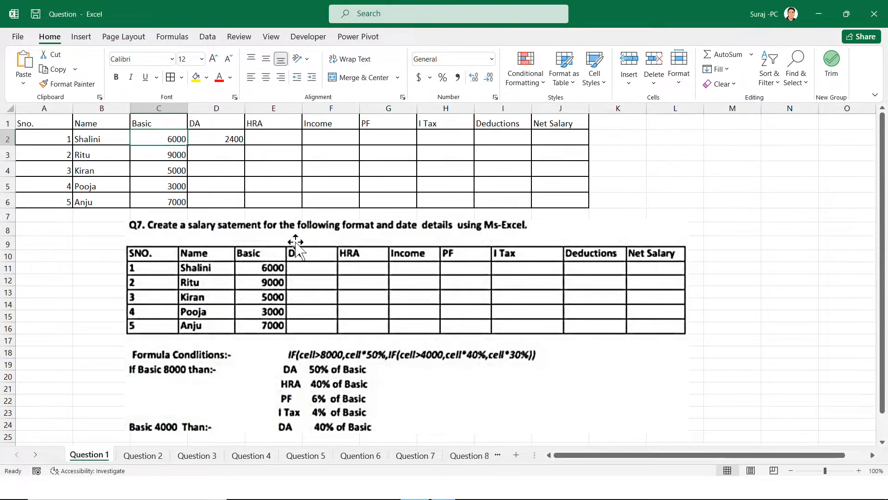
pyautogui.click(226, 139)
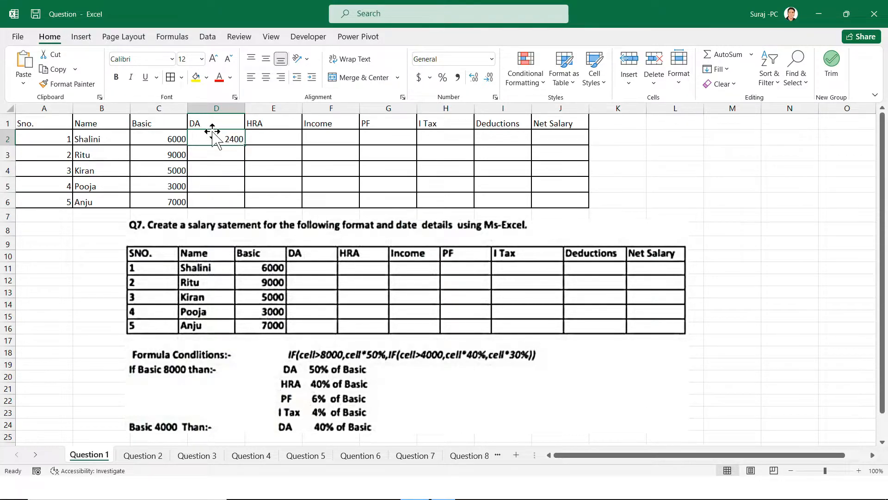
pyautogui.doubleClick(246, 146)
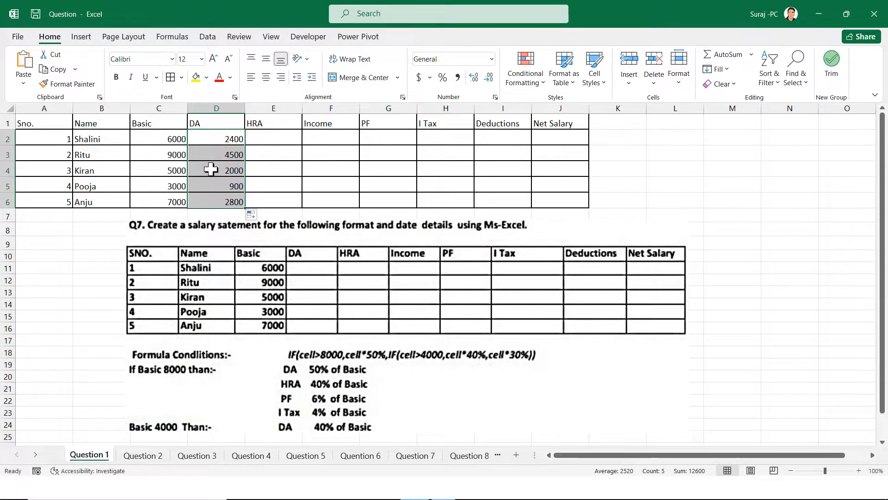
pyautogui.hotkey('ctrl', 'z')
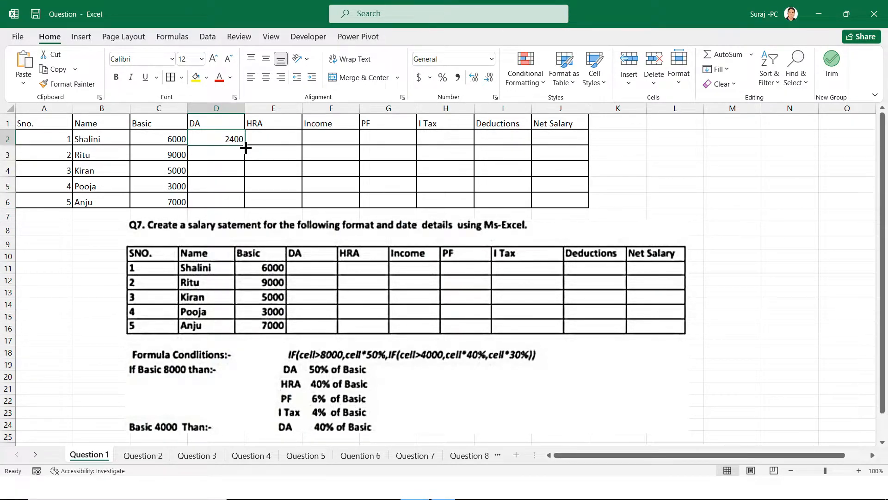
pyautogui.moveTo(246, 147); pyautogui.dragTo(242, 209)
pyautogui.hotkey('ctrl', 'z')
# Fill the DA formula from D2 down through D6 for all five employees.
pyautogui.doubleClick(247, 144)
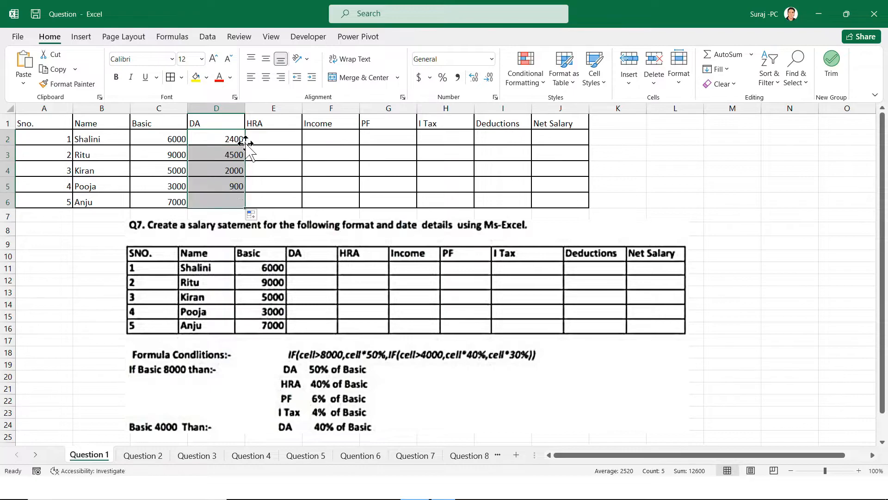
# Enter the HRA formula =C2*40% in E2 and fill it down through E6.
pyautogui.click(260, 137)
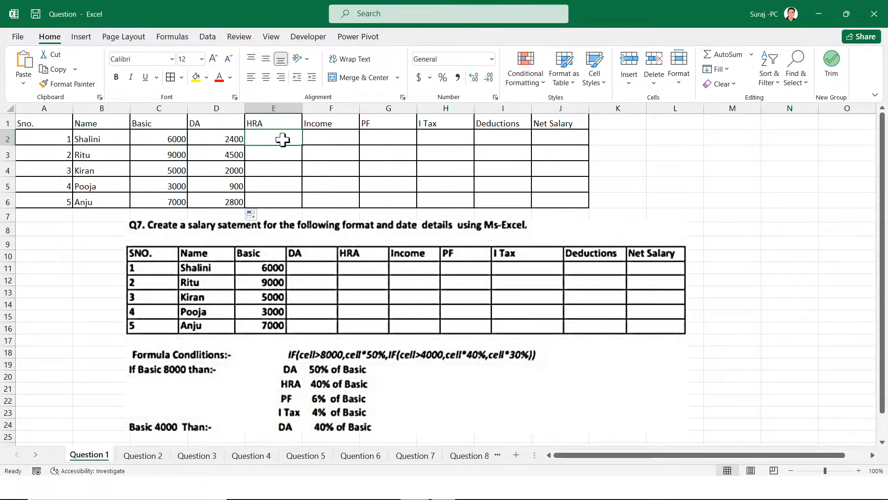
pyautogui.write('=')
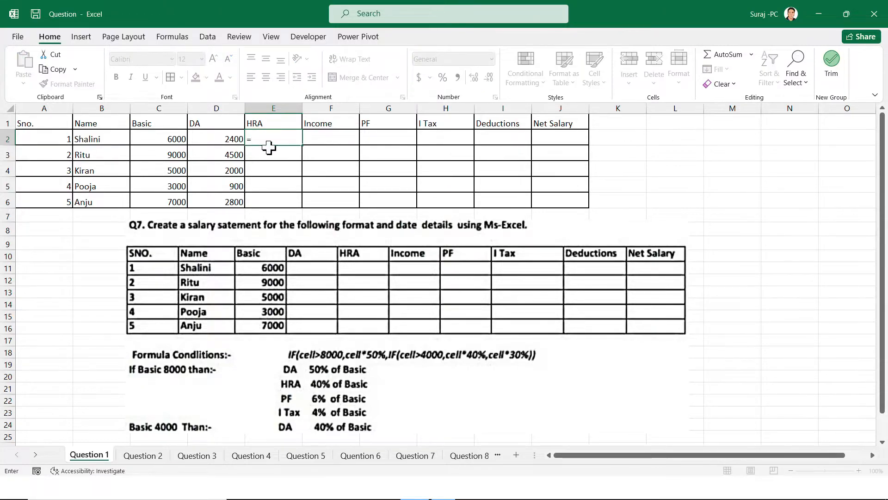
pyautogui.click(158, 140)
pyautogui.write('*')
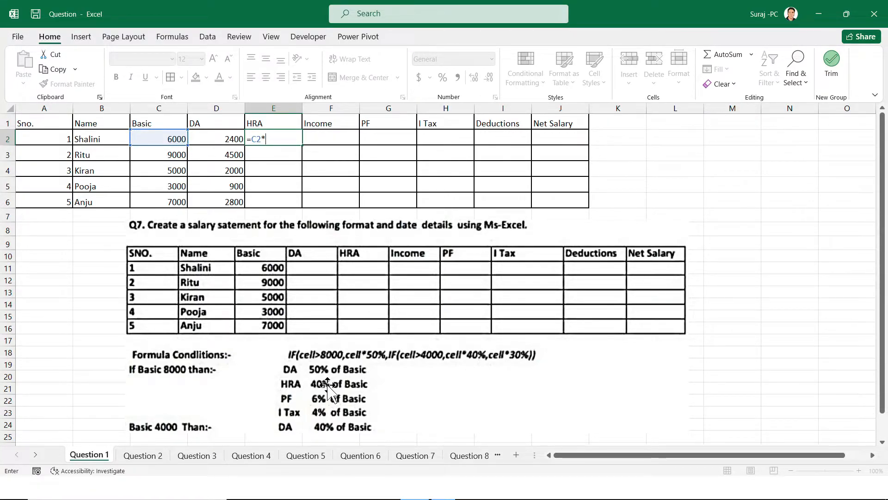
pyautogui.write('40')
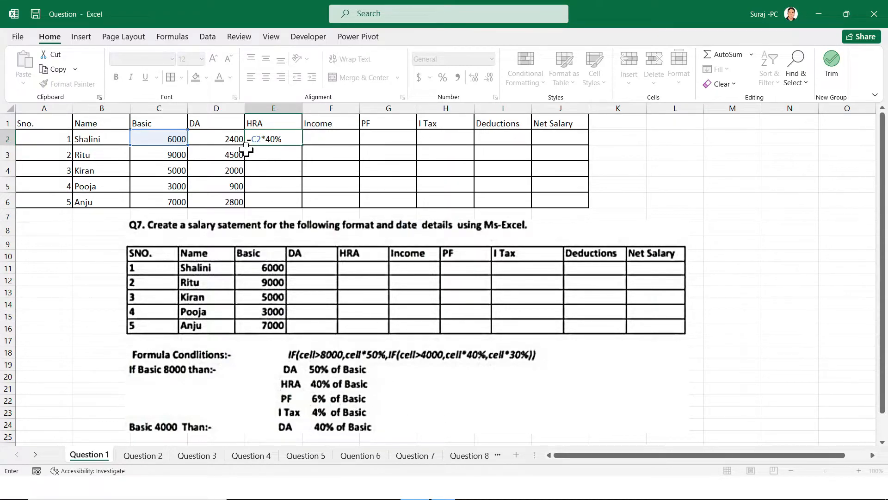
pyautogui.press('Return')
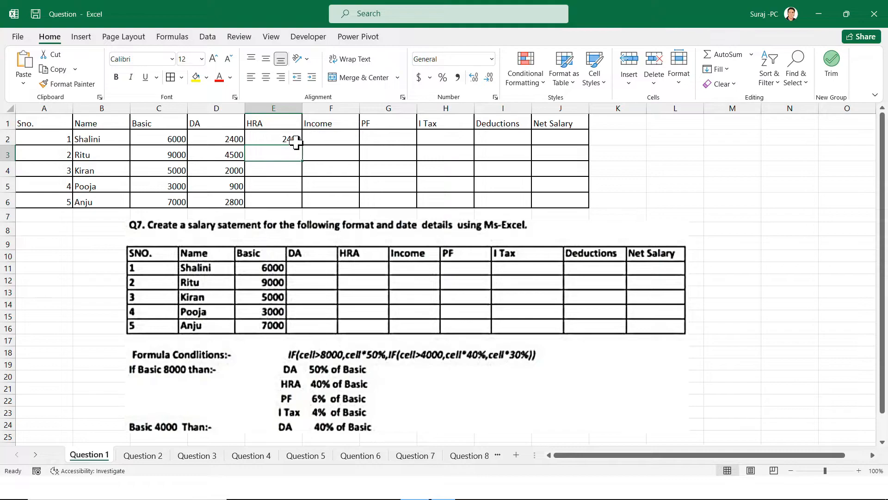
pyautogui.click(289, 140)
pyautogui.moveTo(303, 147); pyautogui.dragTo(298, 202)
pyautogui.click(332, 123)
pyautogui.click(331, 144)
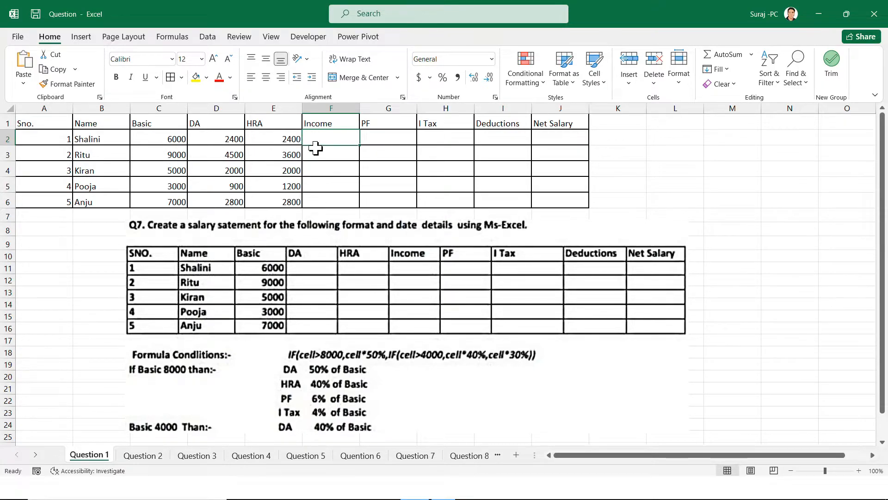
pyautogui.click(164, 140)
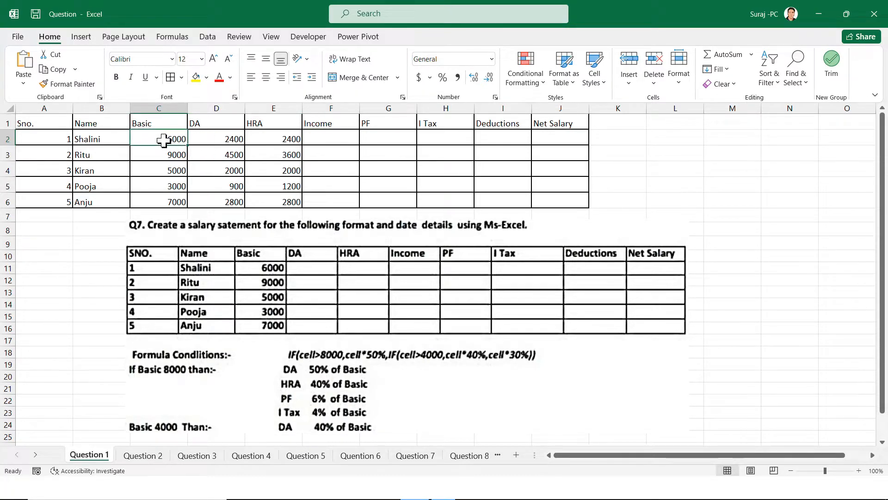
pyautogui.click(225, 141)
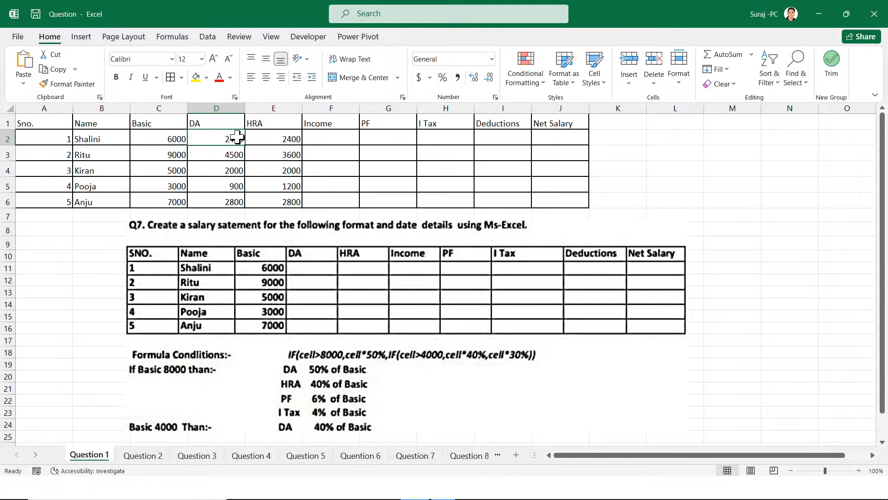
pyautogui.click(276, 137)
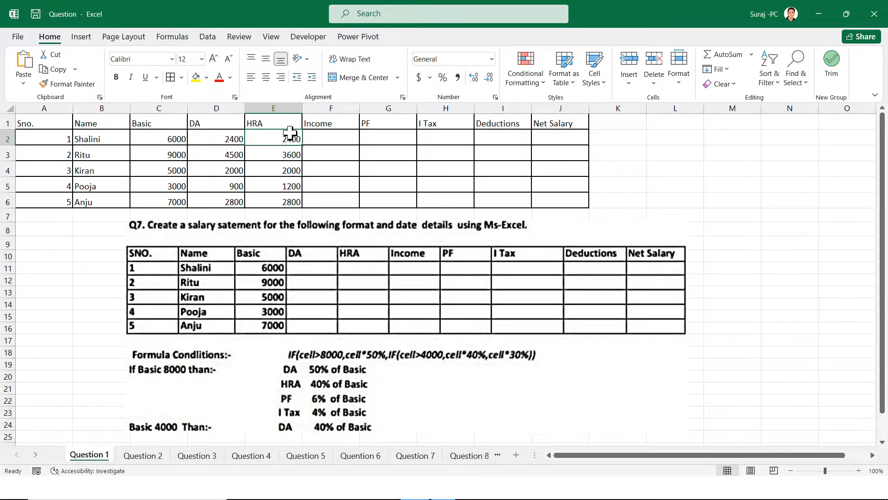
pyautogui.moveTo(170, 142); pyautogui.dragTo(259, 141)
# Enter the Income formula =C2+D2+E2 in F2 and fill it down through F6.
pyautogui.click(320, 138)
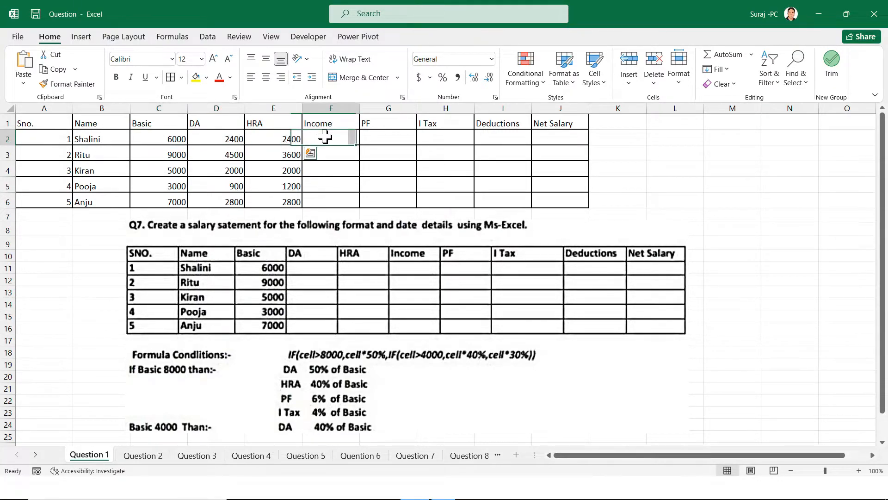
pyautogui.write('=')
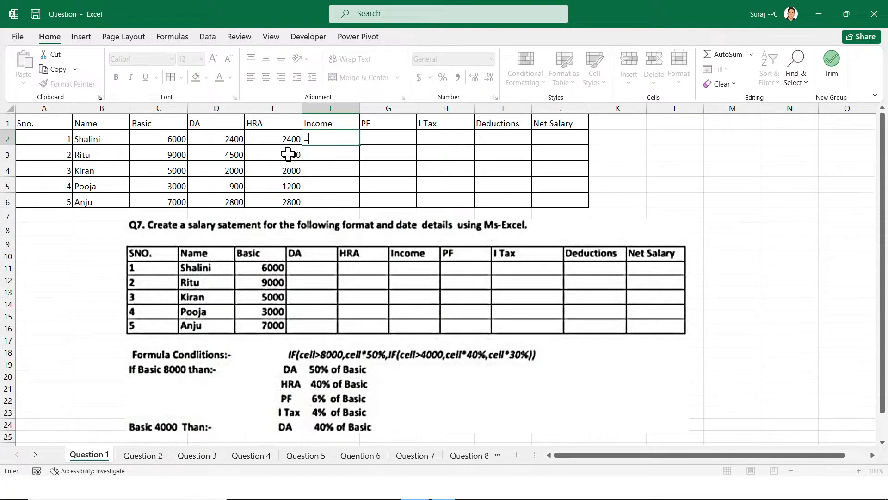
pyautogui.click(173, 138)
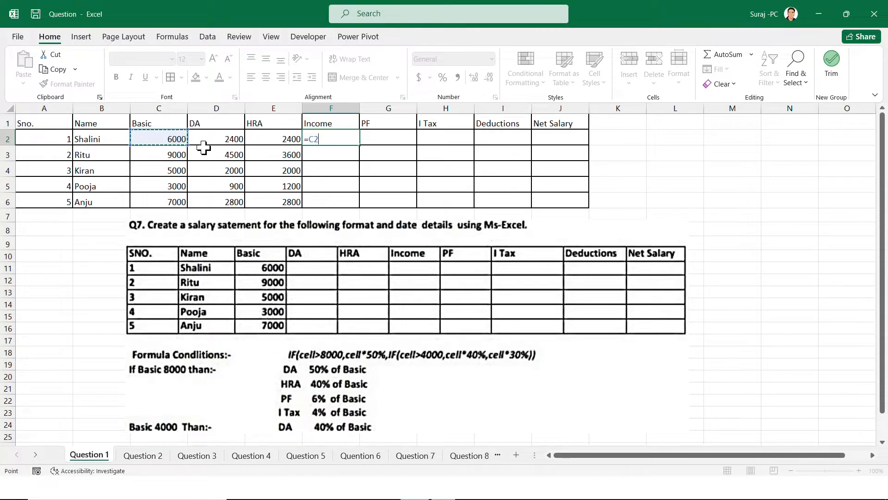
pyautogui.write('+')
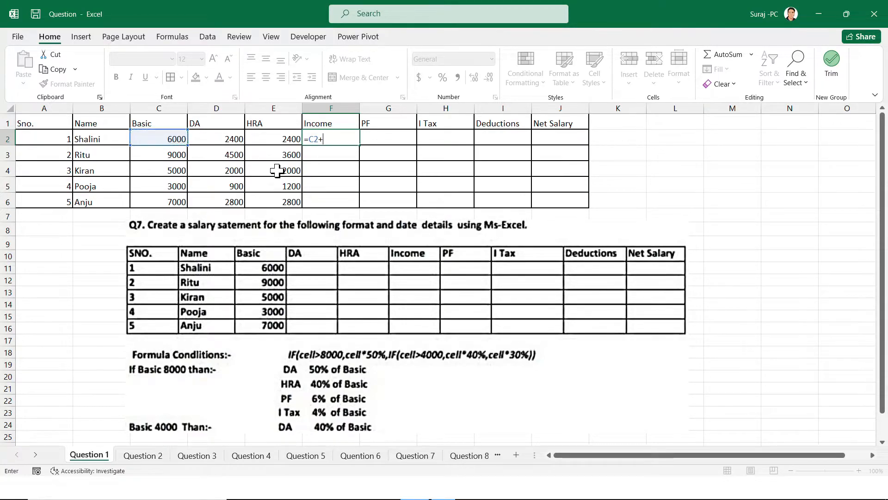
pyautogui.click(224, 142)
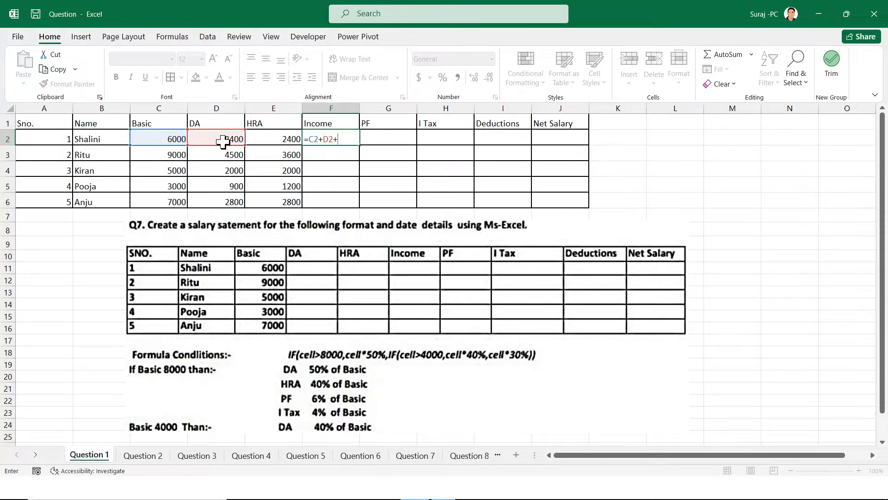
pyautogui.click(266, 139)
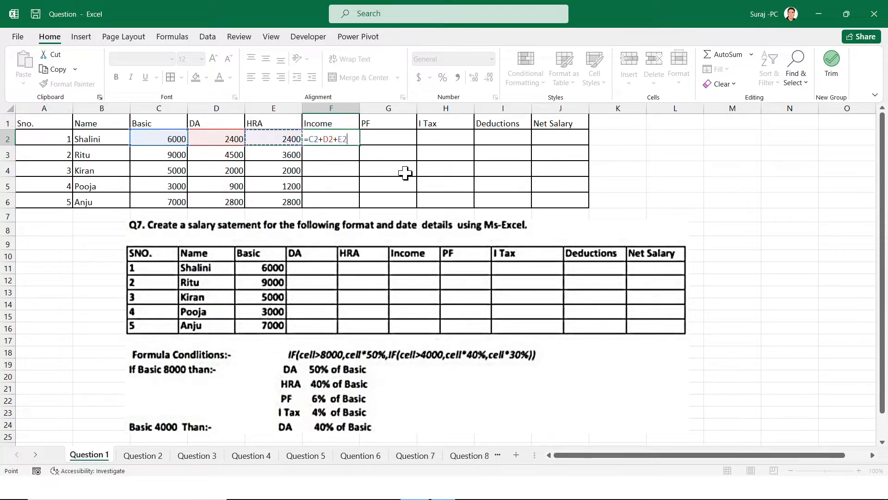
pyautogui.press('Return')
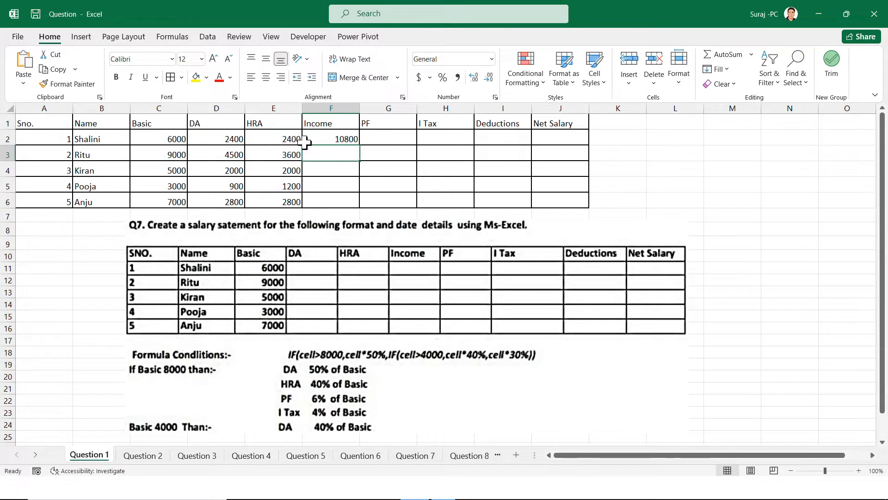
pyautogui.click(320, 133)
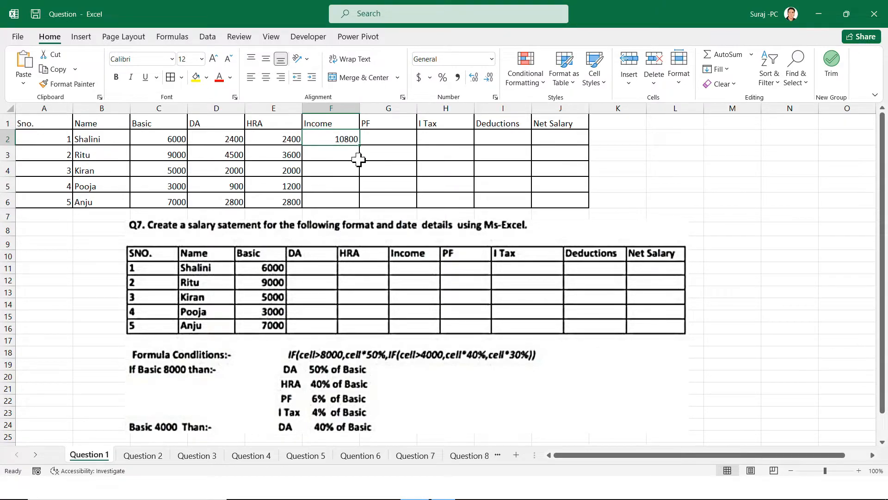
pyautogui.moveTo(361, 147); pyautogui.dragTo(357, 210)
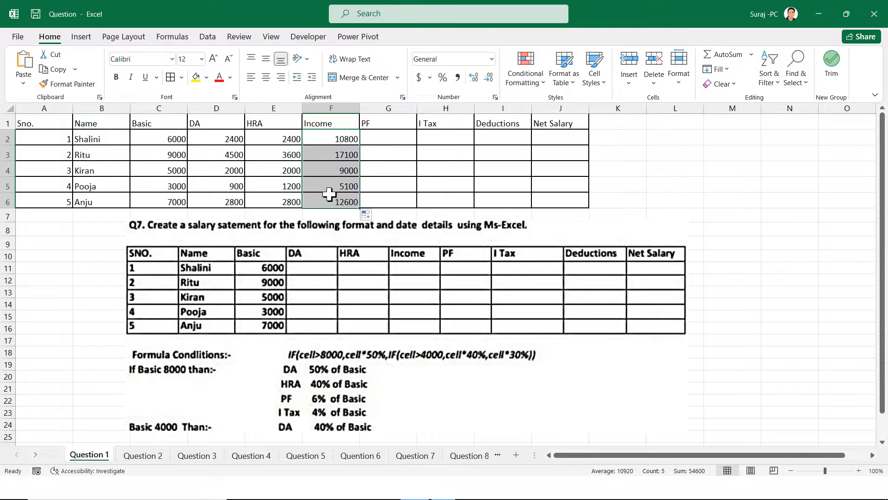
# Enter the PF formula =C2*6% in G2 and fill it down through G6.
pyautogui.click(343, 139)
pyautogui.click(396, 134)
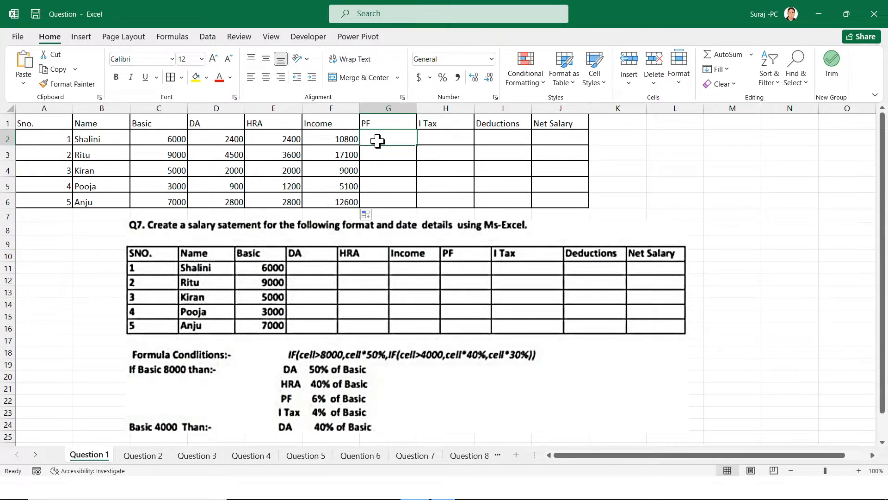
pyautogui.write('=')
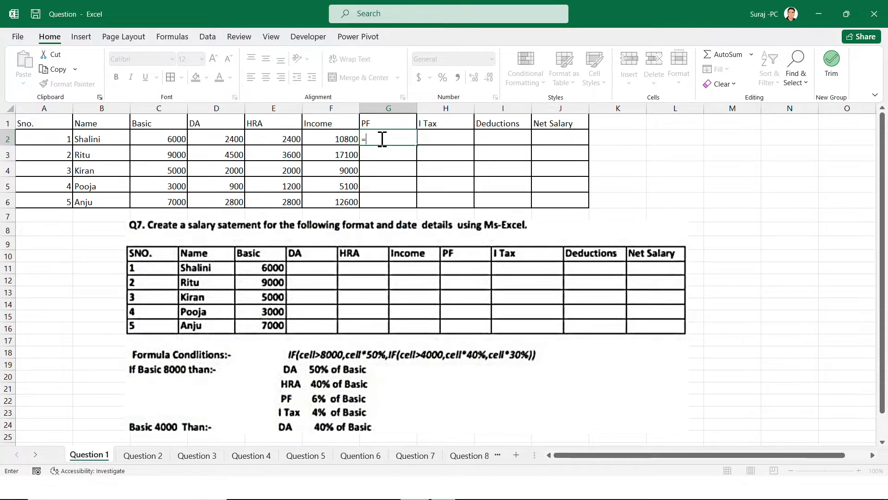
pyautogui.click(169, 139)
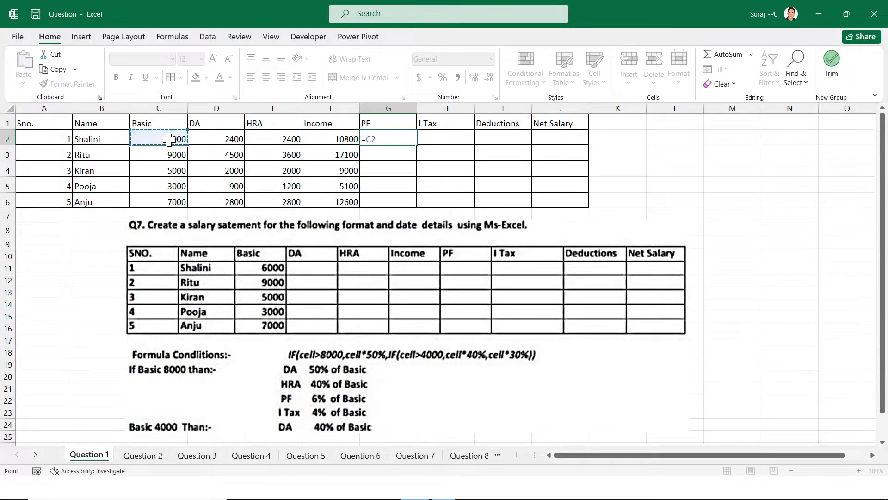
pyautogui.write('*6%')
pyautogui.press('Return')
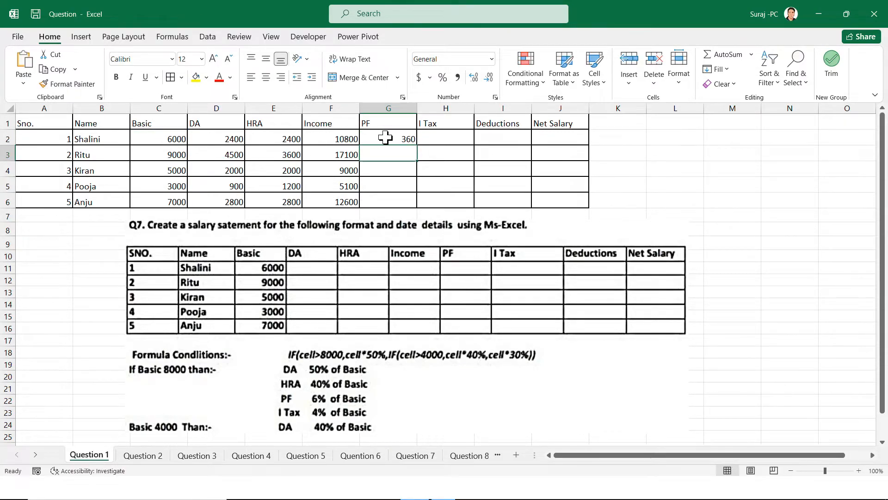
pyautogui.click(385, 137)
pyautogui.moveTo(416, 145); pyautogui.dragTo(409, 206)
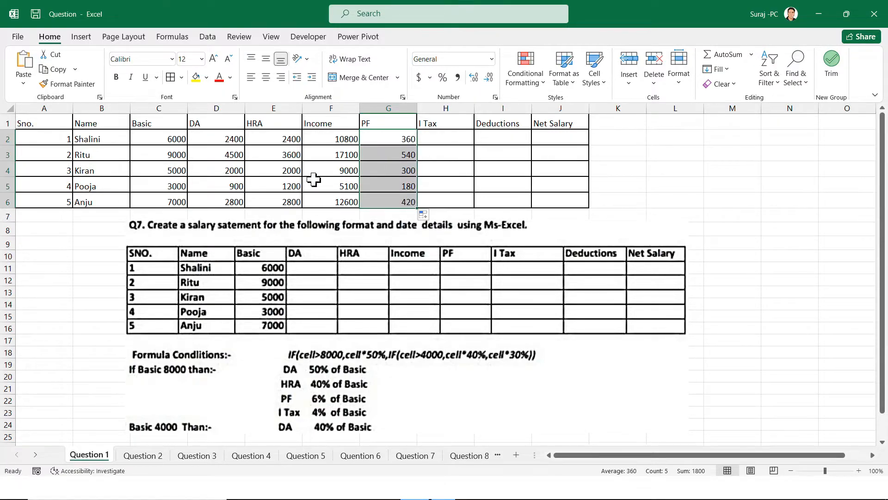
pyautogui.click(397, 155)
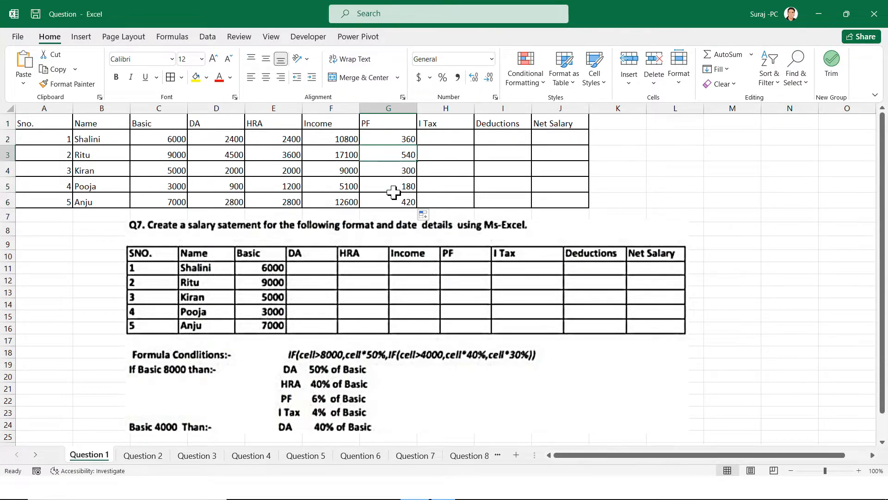
# Enter the I Tax formula =C2*4% in H2 and fill it down through H6.
pyautogui.click(440, 138)
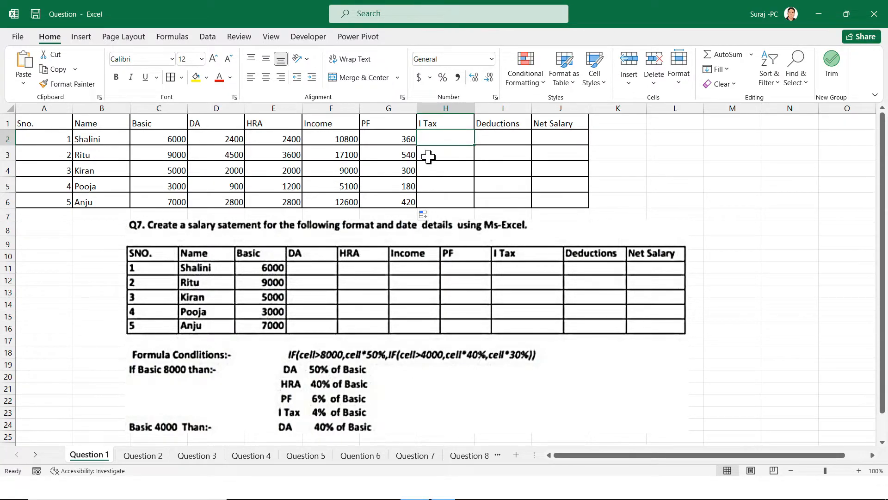
pyautogui.write('=')
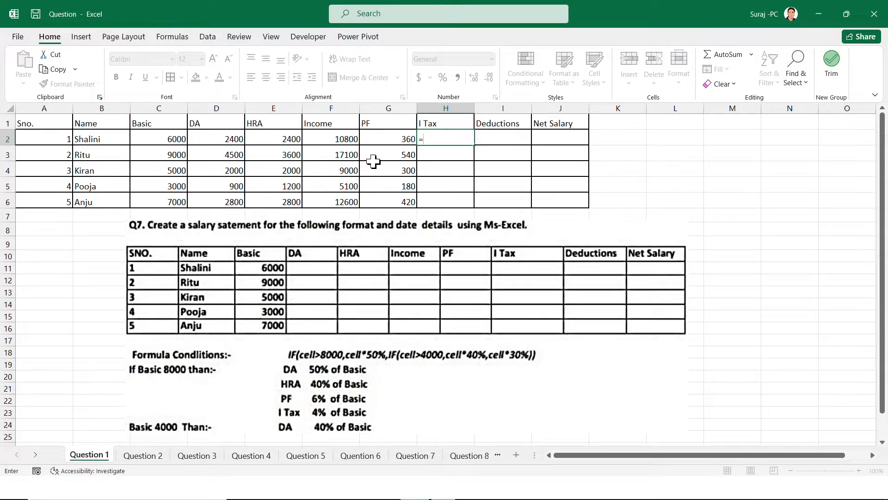
pyautogui.click(176, 139)
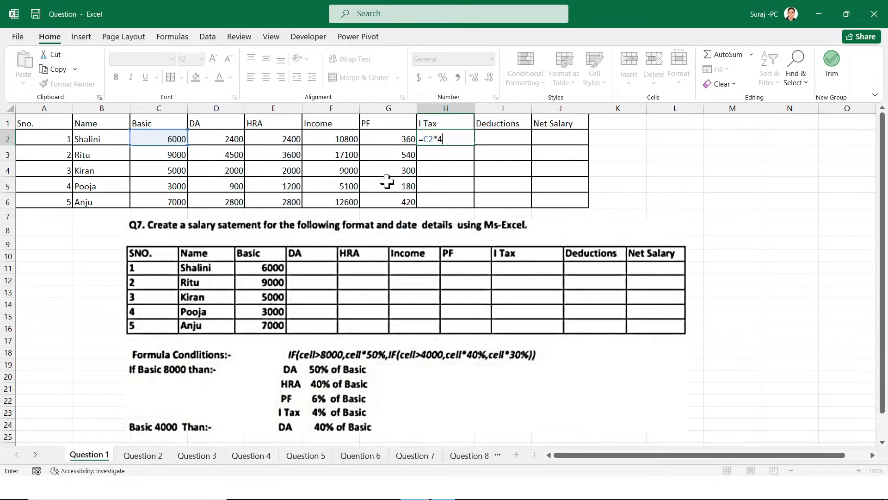
pyautogui.press('Return')
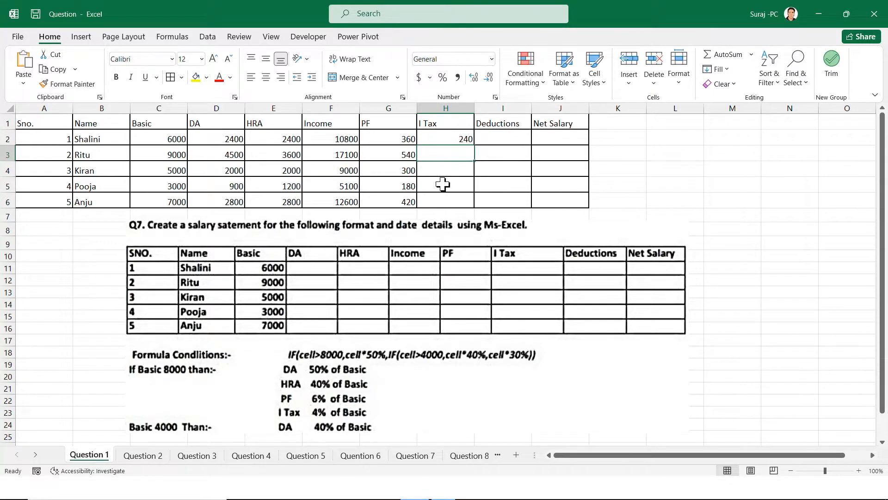
pyautogui.click(449, 140)
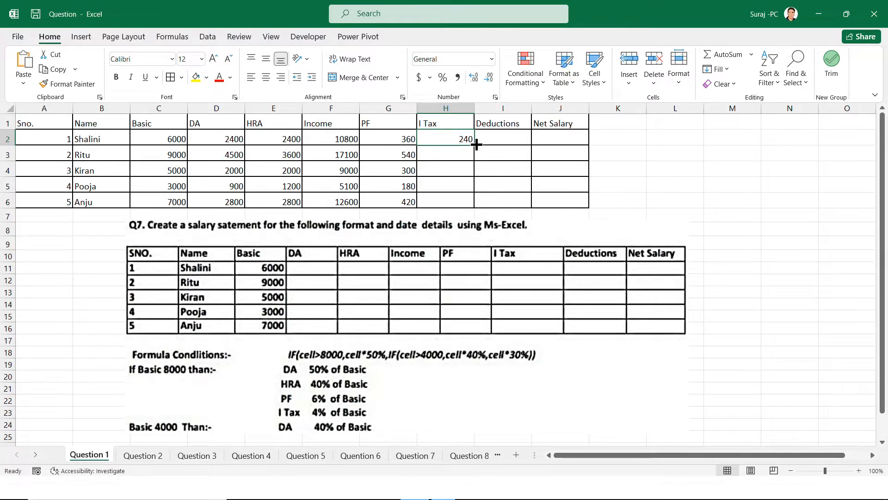
pyautogui.moveTo(475, 144); pyautogui.dragTo(473, 211)
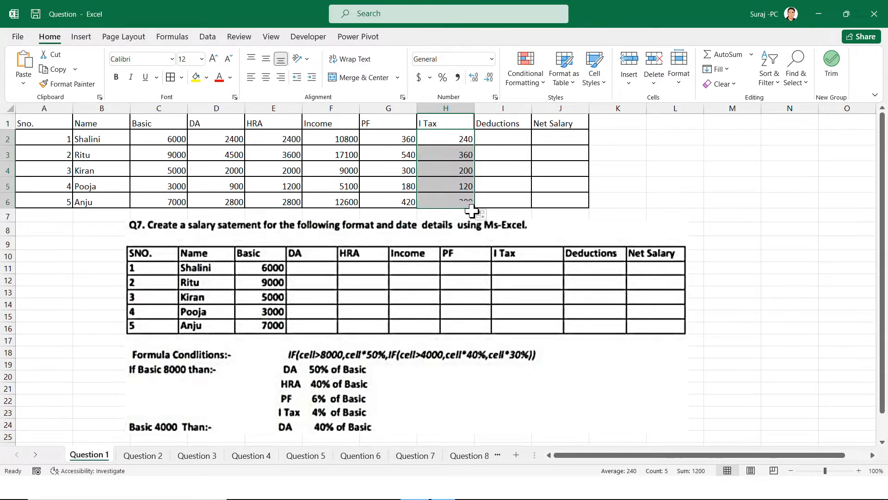
# Open the I Tax formula in cell H2 to examine it.
pyautogui.click(457, 139)
pyautogui.doubleClick(456, 140)
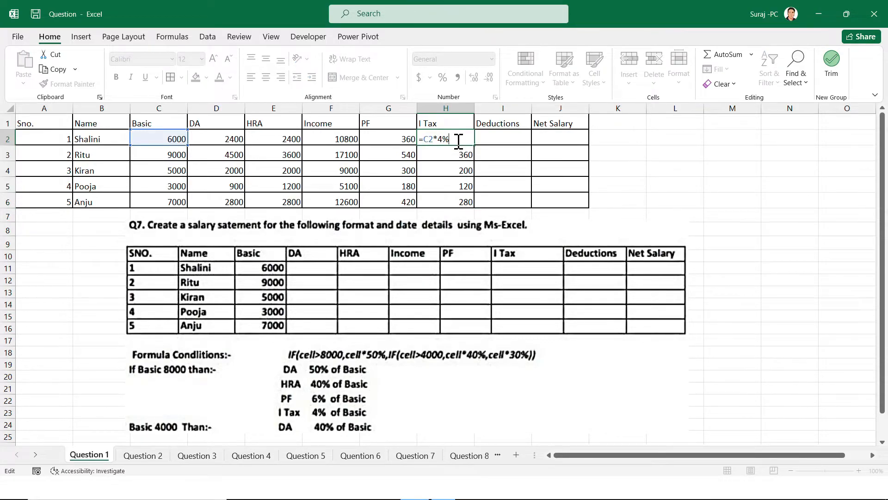
# Close the I Tax formula in H2 and fill it down again through H6.
pyautogui.press('Return')
pyautogui.click(461, 139)
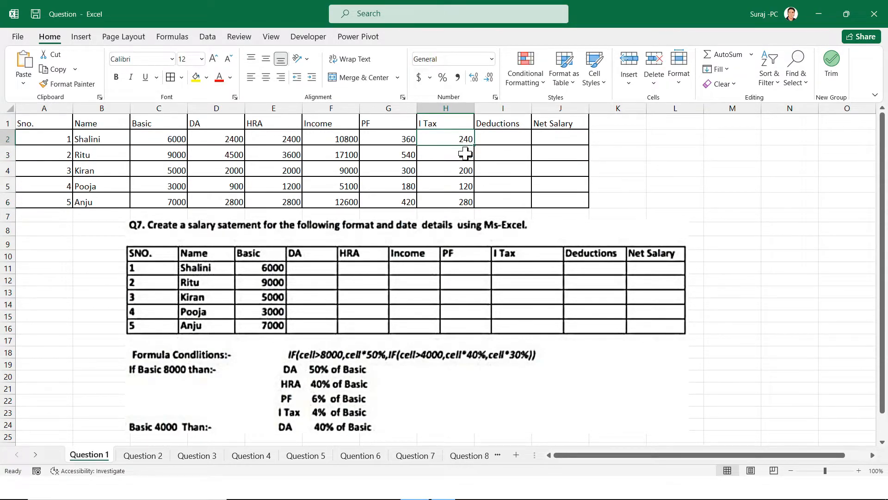
pyautogui.moveTo(475, 144); pyautogui.dragTo(471, 204)
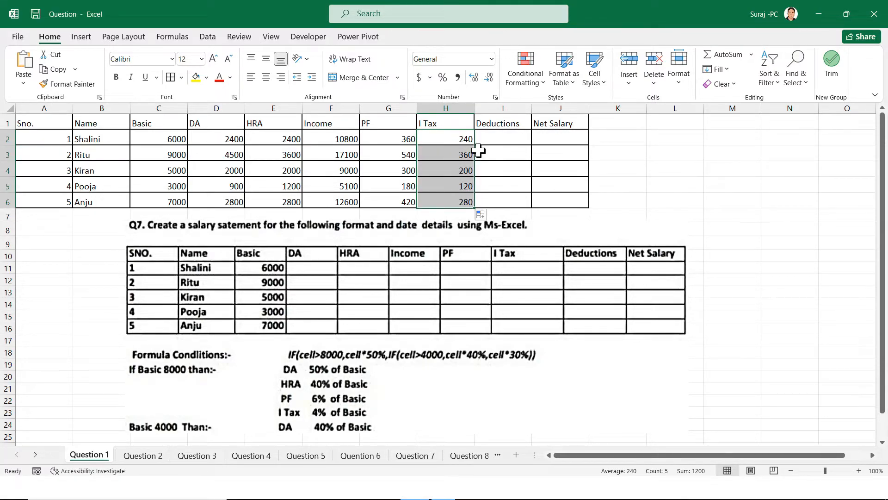
# Enter the Deductions formula =G2+H2 in I2 and fill it down through I6.
pyautogui.click(501, 139)
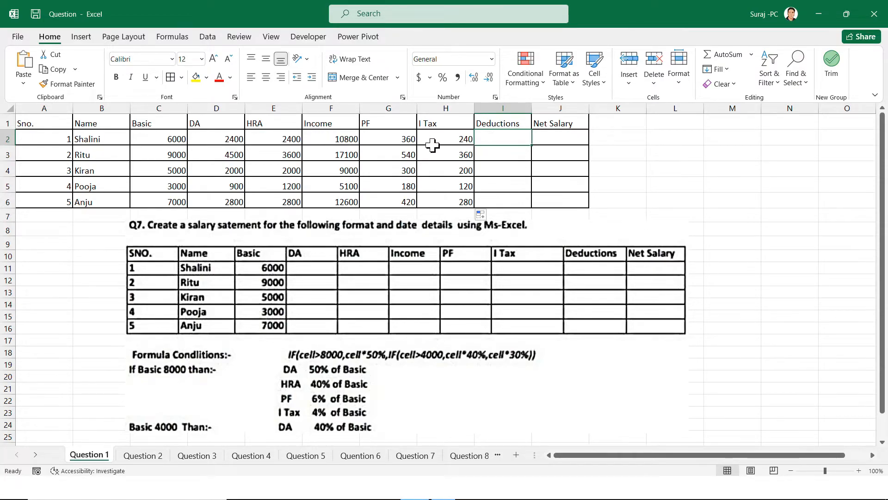
pyautogui.click(377, 124)
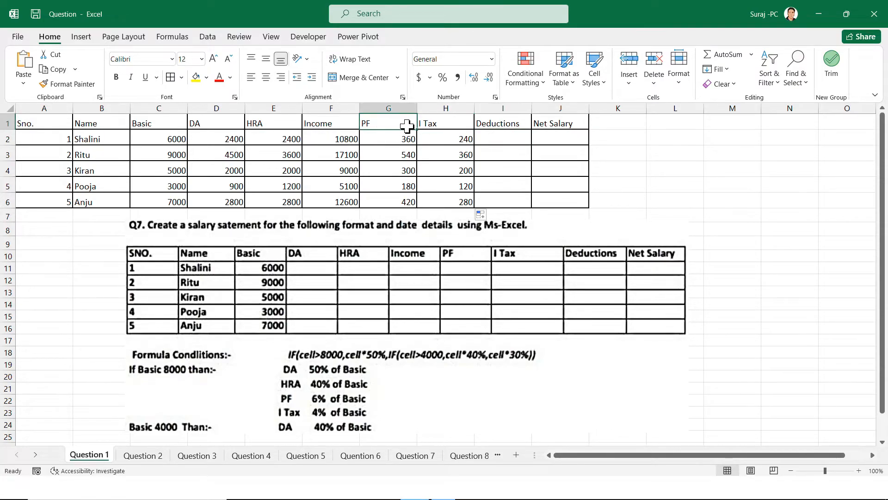
pyautogui.click(444, 126)
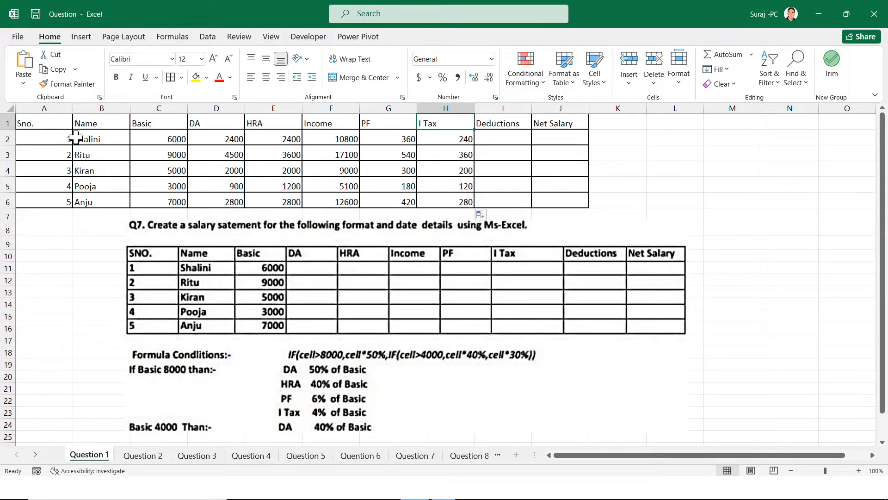
pyautogui.moveTo(393, 139); pyautogui.dragTo(449, 200)
pyautogui.click(492, 144)
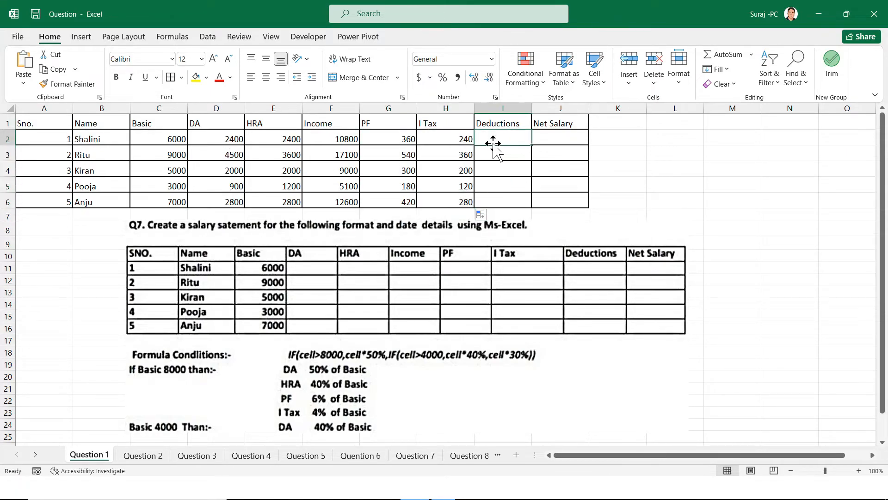
pyautogui.click(506, 124)
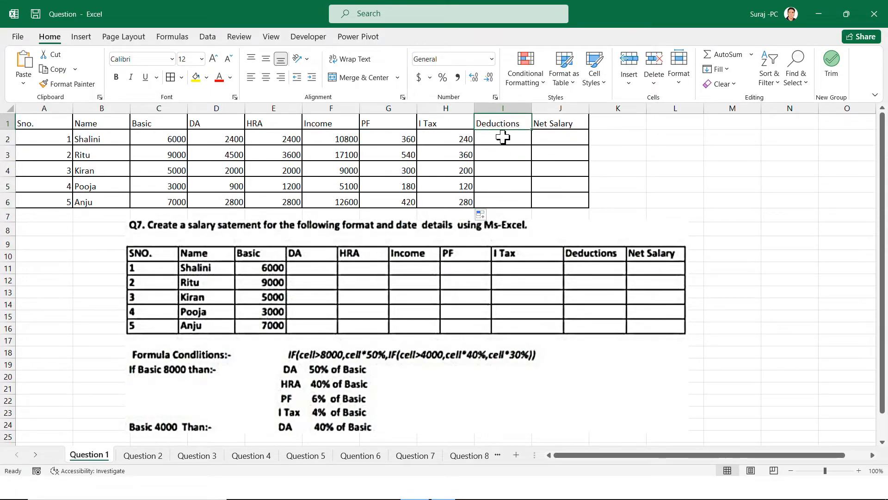
pyautogui.click(502, 143)
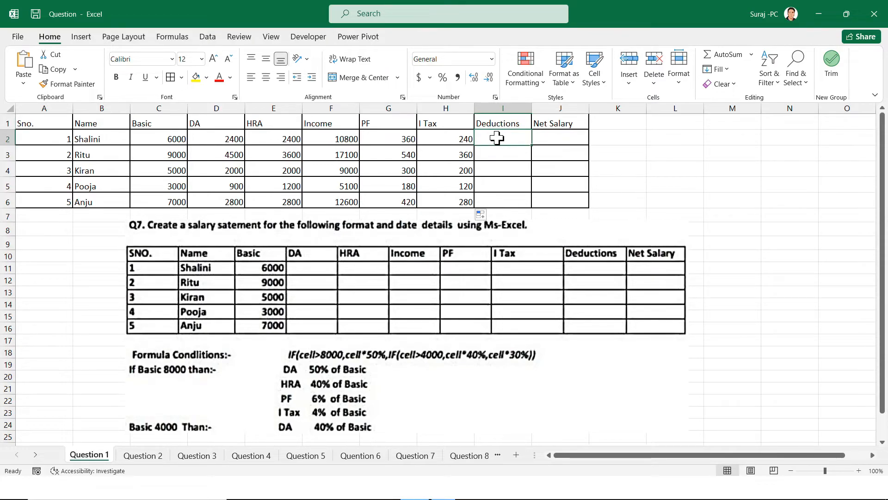
pyautogui.write('=')
pyautogui.click(382, 138)
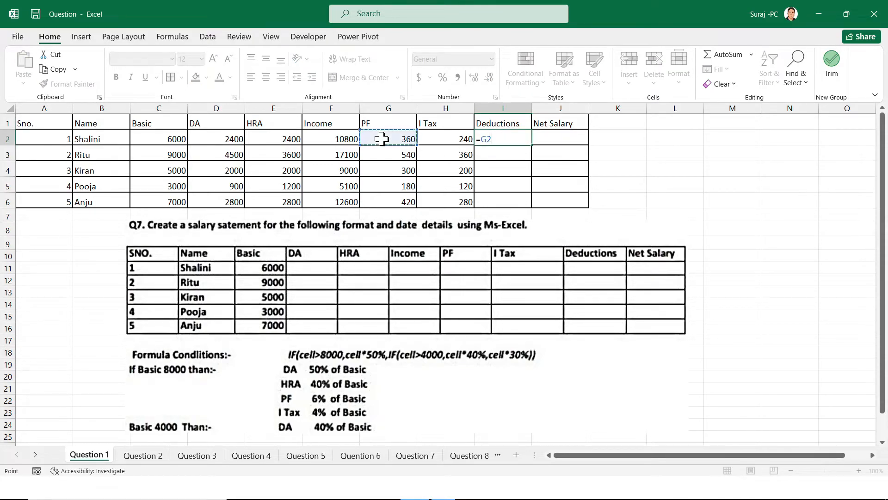
pyautogui.write('+')
pyautogui.click(460, 139)
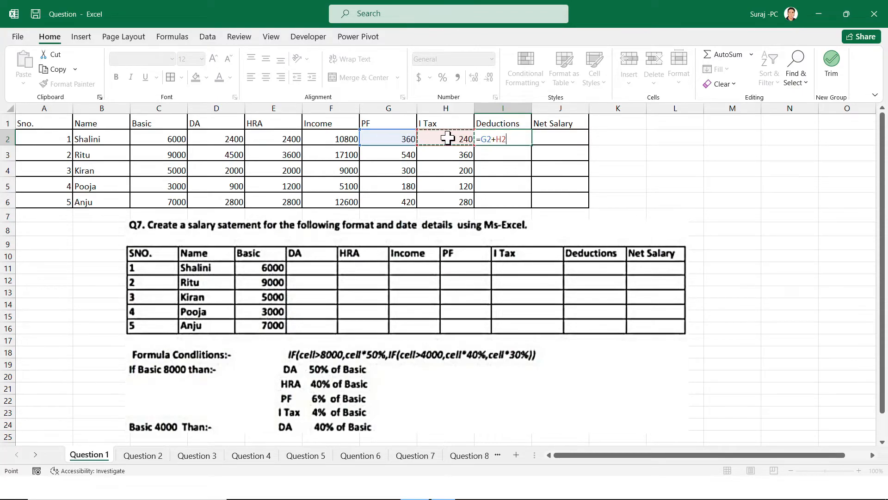
pyautogui.press('Return')
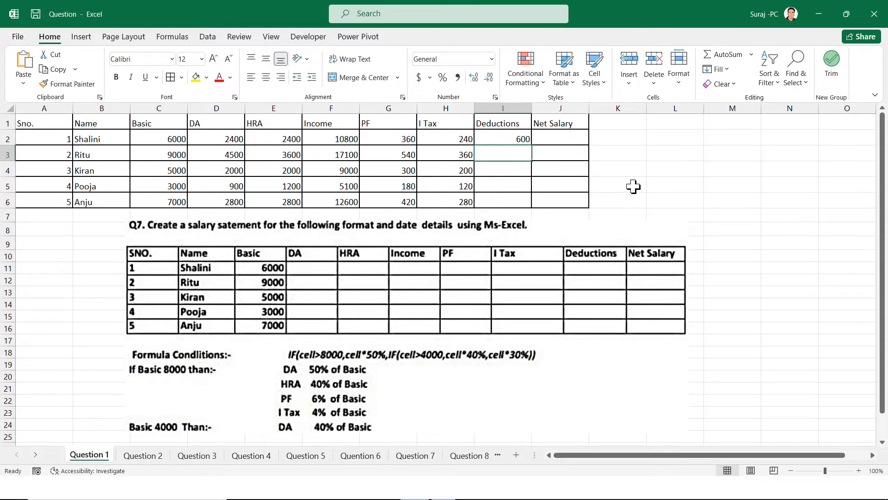
pyautogui.click(516, 137)
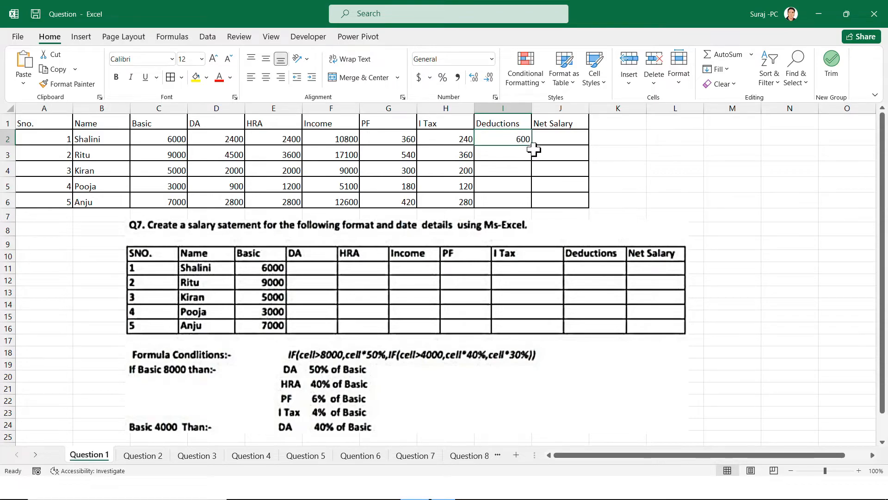
pyautogui.moveTo(535, 146); pyautogui.dragTo(528, 201)
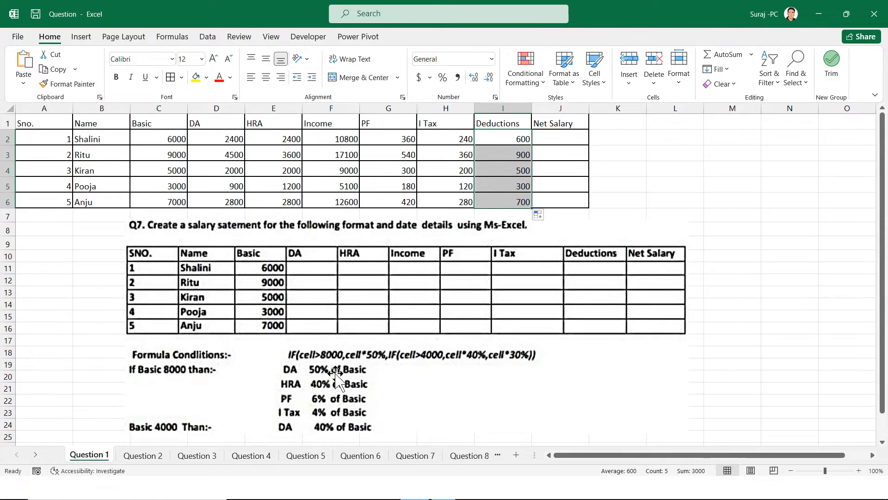
# Enter the Net Salary formula =F2-I2 in J2 and fill it down through J6.
pyautogui.click(558, 129)
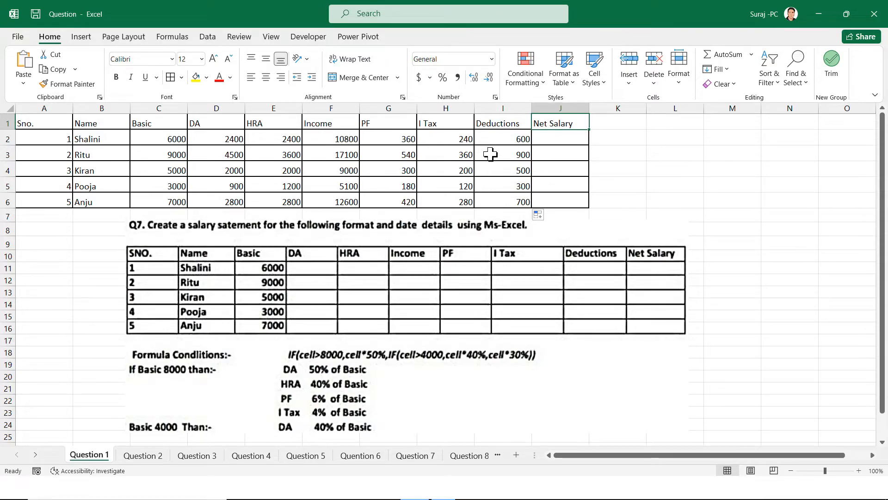
pyautogui.moveTo(498, 137); pyautogui.dragTo(504, 198)
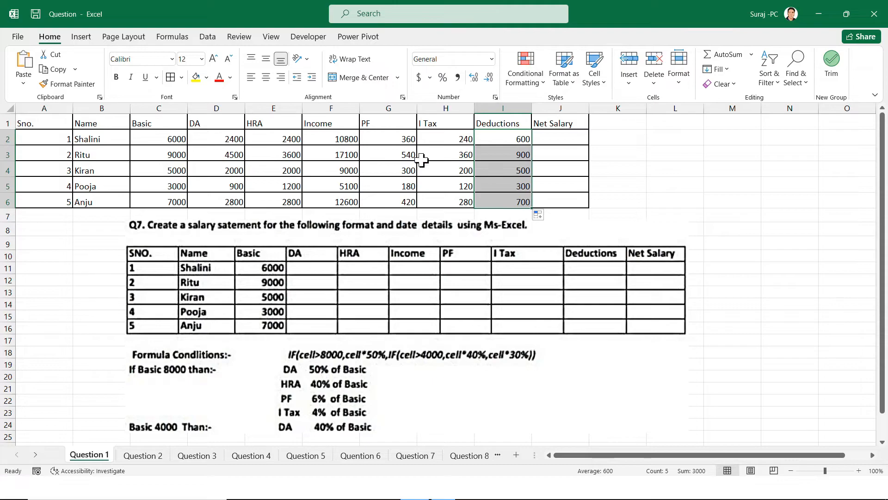
pyautogui.click(558, 135)
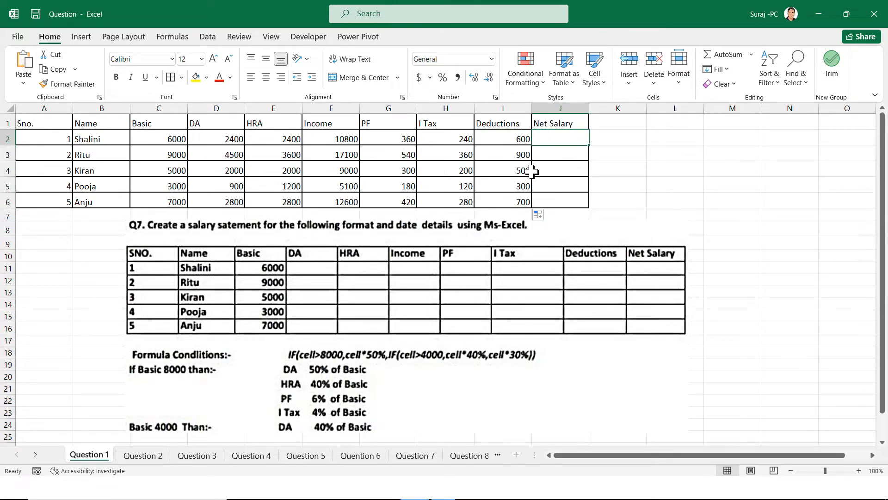
pyautogui.moveTo(326, 124); pyautogui.dragTo(329, 195)
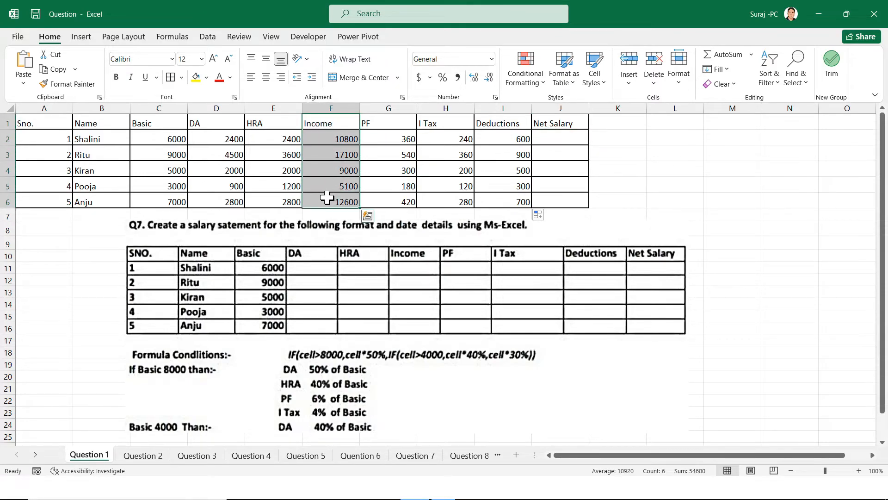
pyautogui.click(346, 138)
pyautogui.click(508, 139)
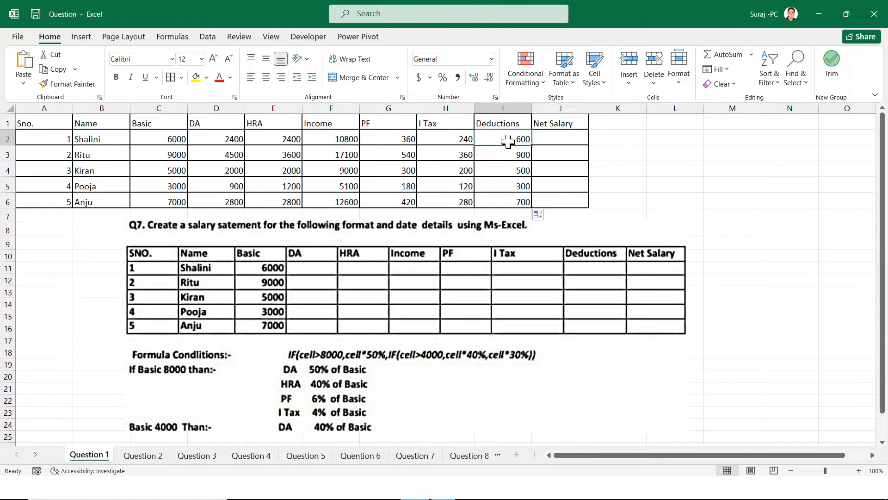
pyautogui.click(329, 138)
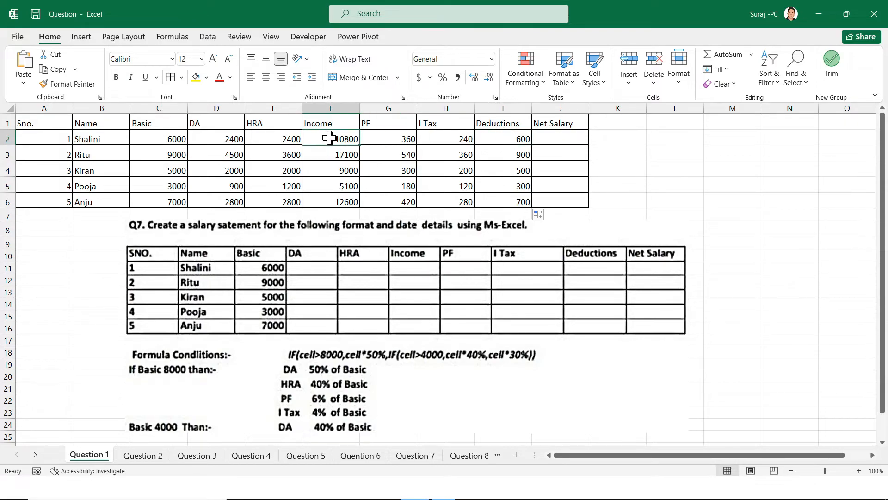
pyautogui.click(555, 138)
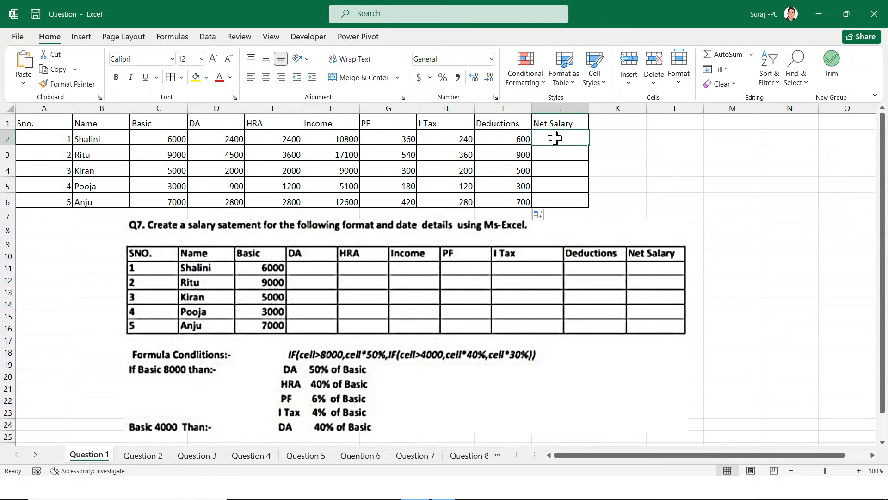
pyautogui.write('=')
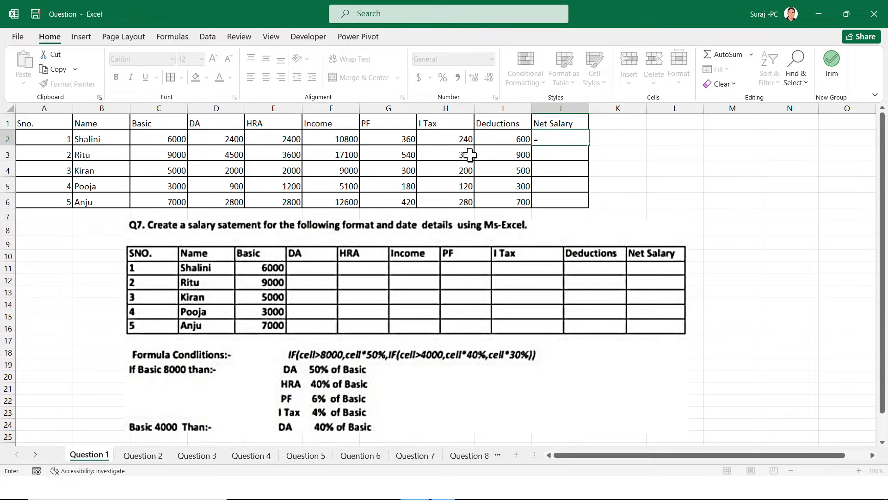
pyautogui.click(337, 138)
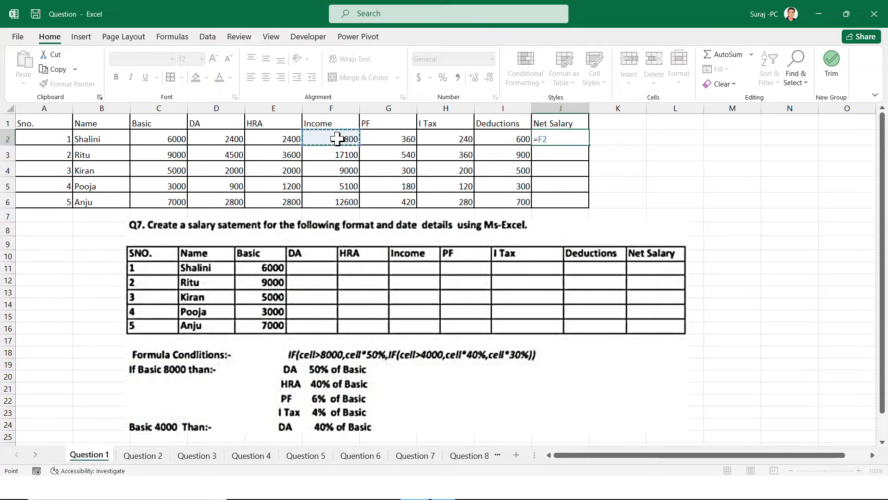
pyautogui.click(497, 139)
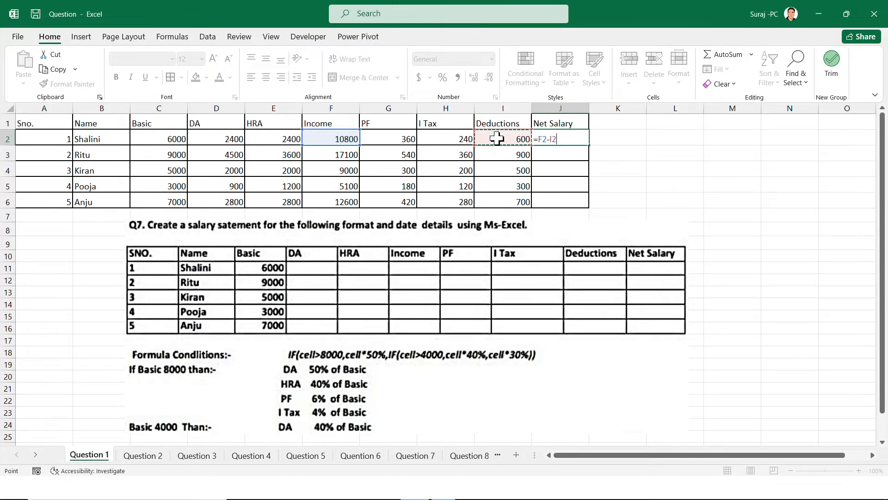
pyautogui.press('Return')
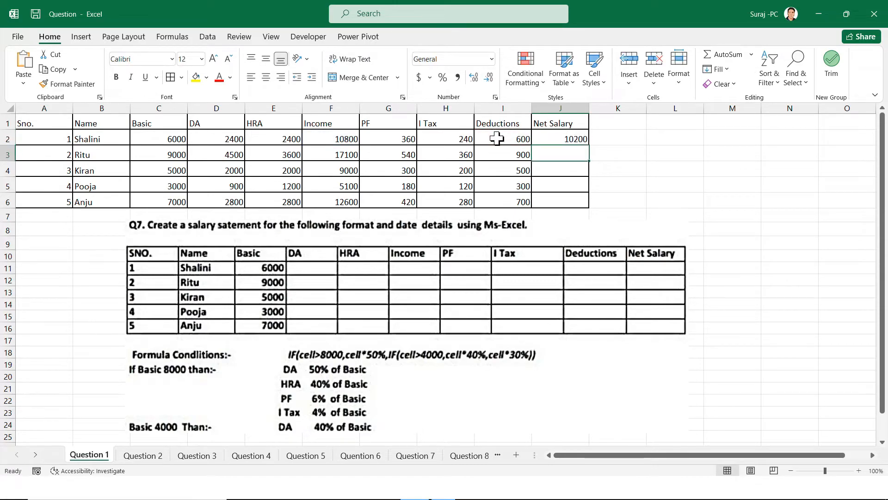
pyautogui.click(564, 140)
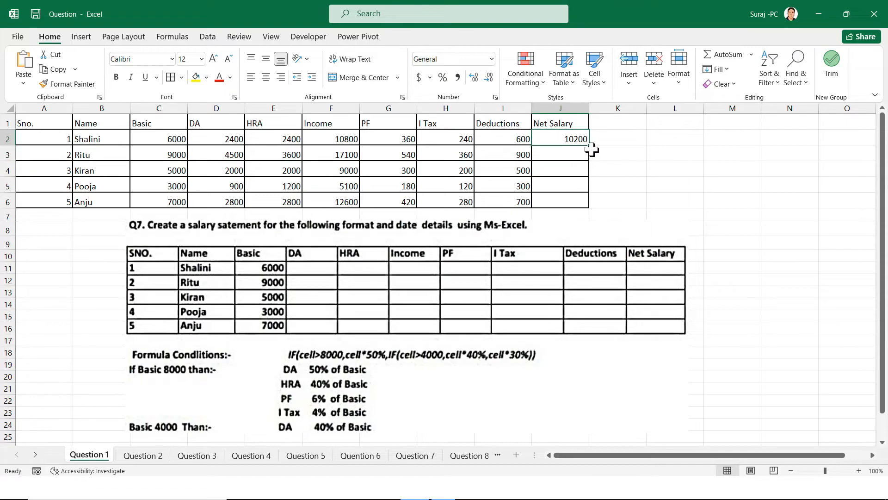
pyautogui.moveTo(591, 146); pyautogui.dragTo(584, 202)
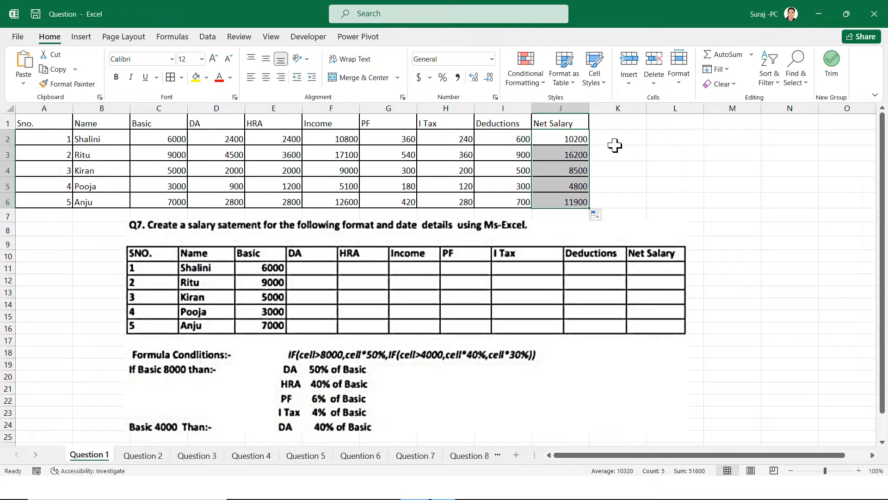
# Review the Net Salary results, the header row, and the entries in the Sno. and Name columns.
pyautogui.click(544, 140)
pyautogui.click(550, 175)
pyautogui.click(552, 189)
pyautogui.click(553, 199)
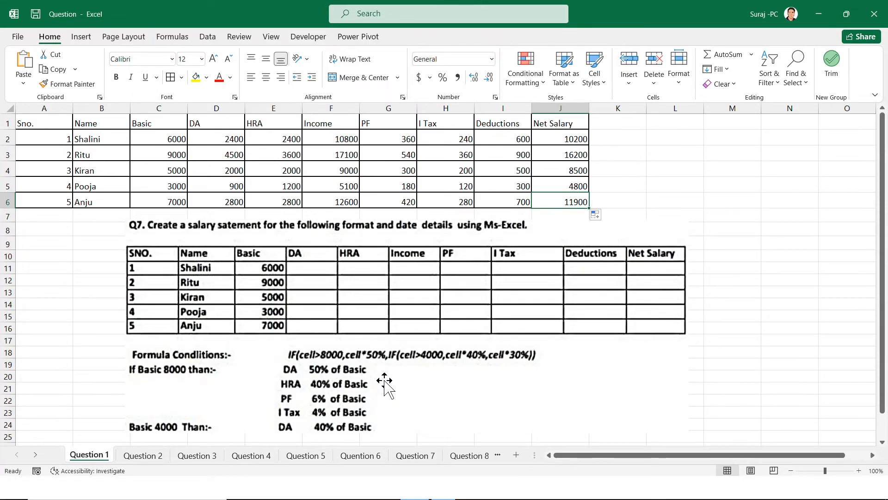
pyautogui.moveTo(44, 123); pyautogui.dragTo(525, 125)
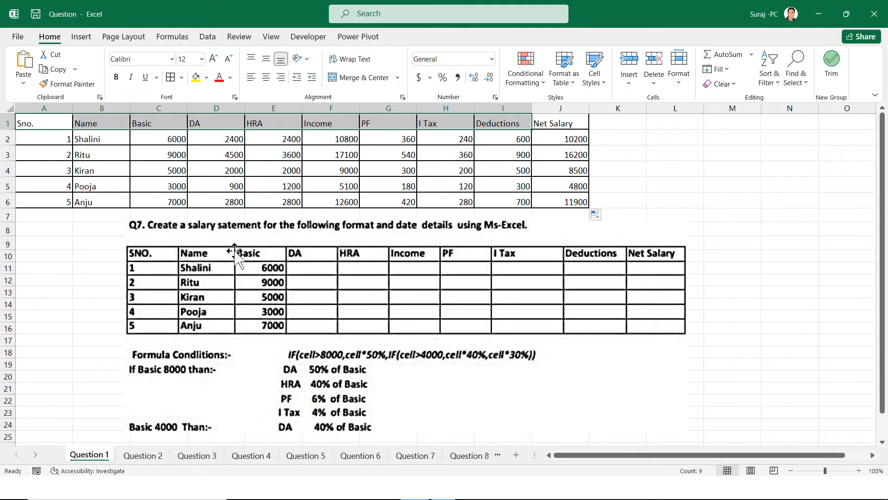
pyautogui.click(277, 198)
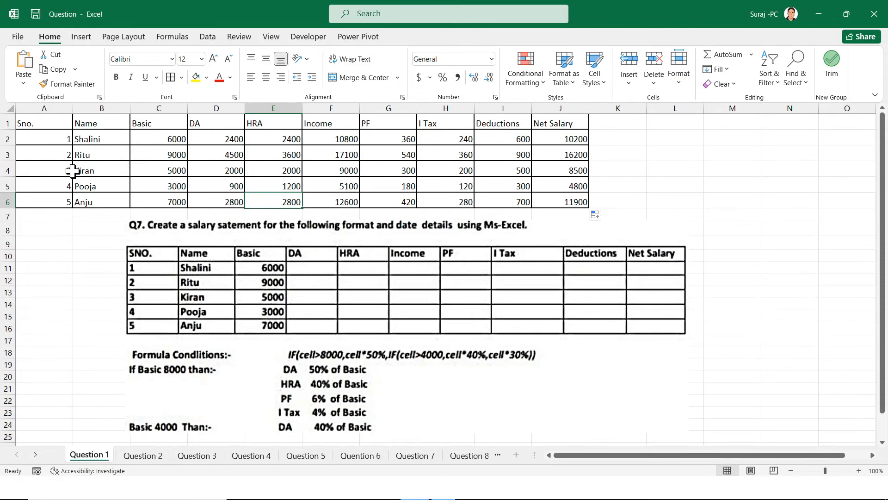
pyautogui.moveTo(55, 139); pyautogui.dragTo(59, 199)
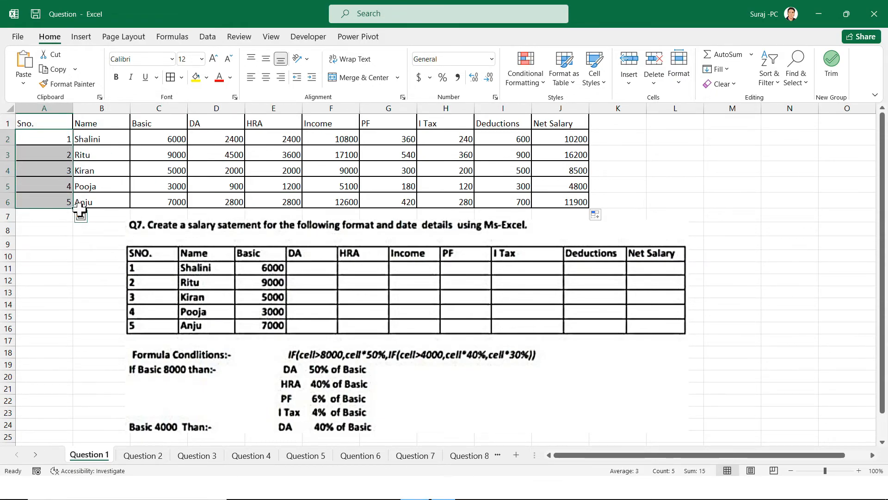
pyautogui.moveTo(98, 136); pyautogui.dragTo(95, 200)
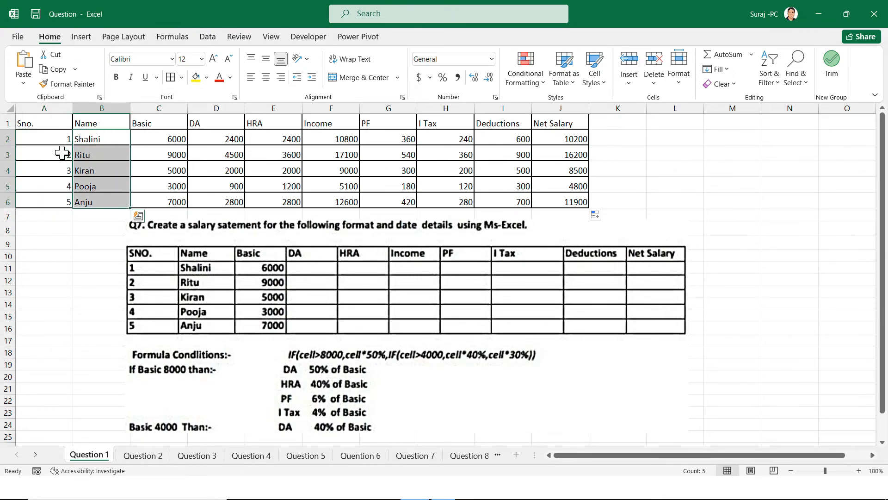
# Left-align the serial numbers in A2:A6.
pyautogui.moveTo(52, 133); pyautogui.dragTo(44, 206)
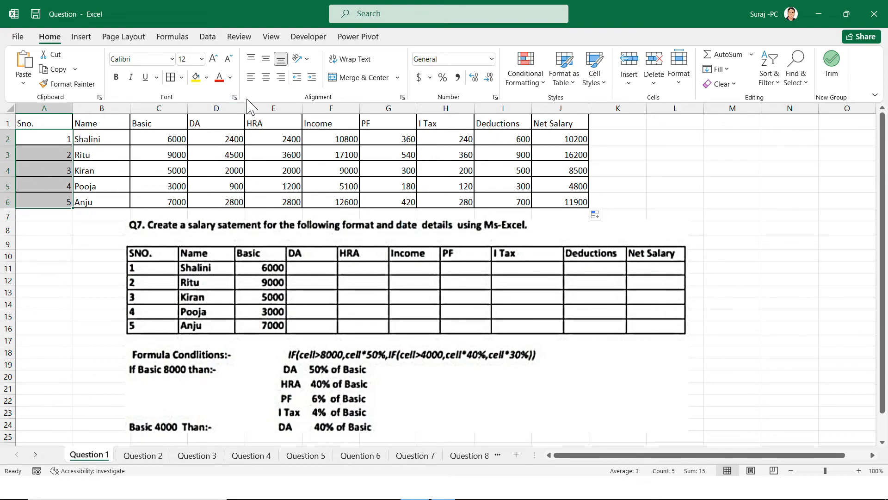
pyautogui.click(252, 78)
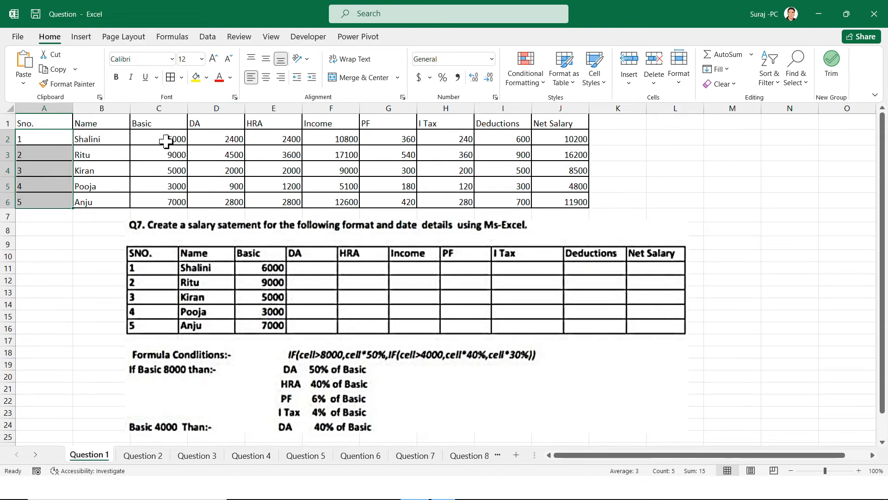
pyautogui.click(26, 140)
# Increase the font size of the whole table A1:J6 to 14 and make the header row bold.
pyautogui.moveTo(24, 121); pyautogui.dragTo(550, 200)
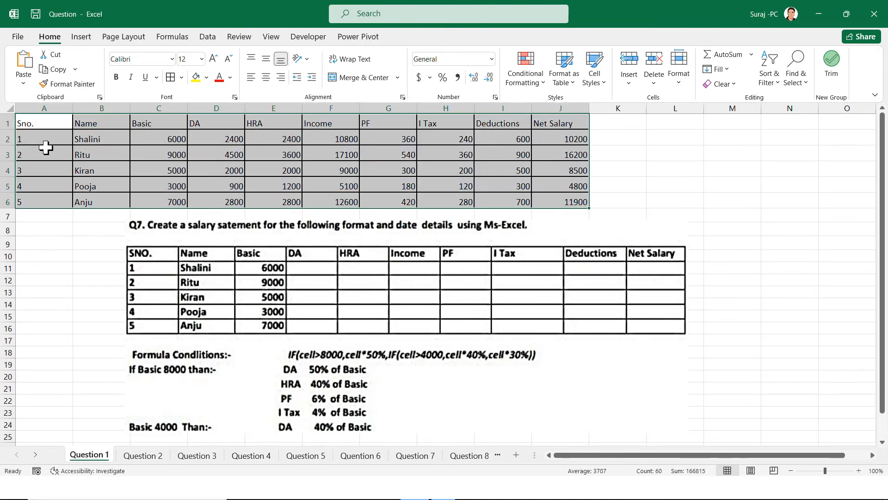
pyautogui.click(214, 59)
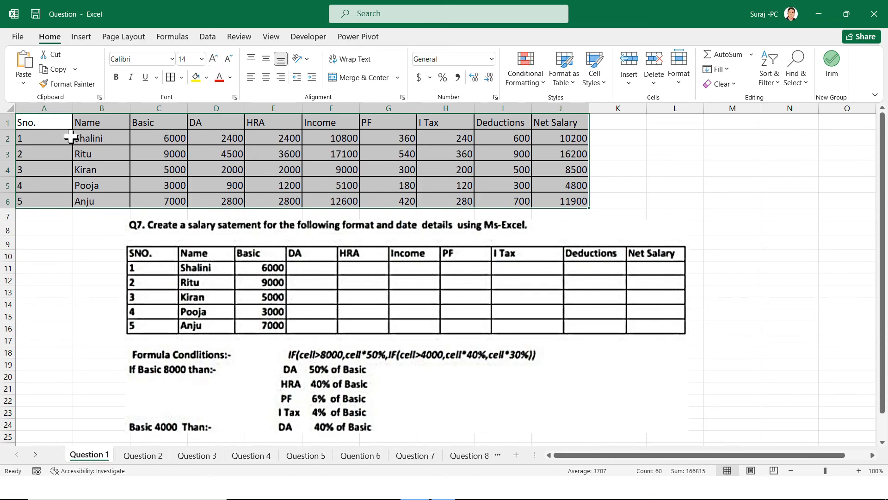
pyautogui.moveTo(39, 123); pyautogui.dragTo(556, 123)
pyautogui.click(117, 77)
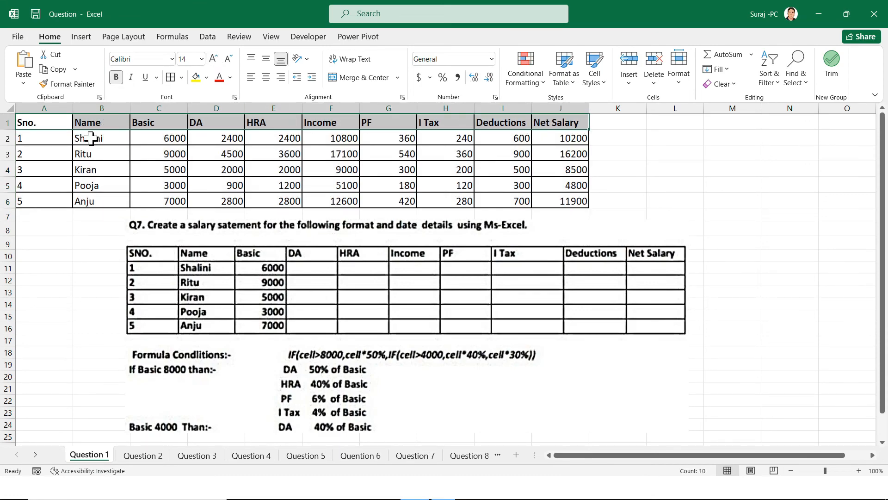
pyautogui.click(93, 152)
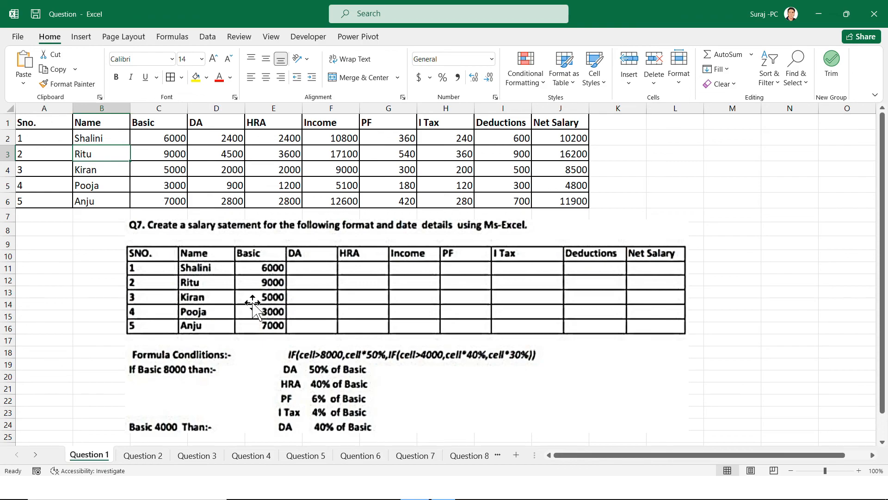
# Move the Q7 question picture left so it lies directly beneath the salary table, and deselect it.
pyautogui.click(322, 180)
pyautogui.moveTo(314, 291); pyautogui.dragTo(211, 289)
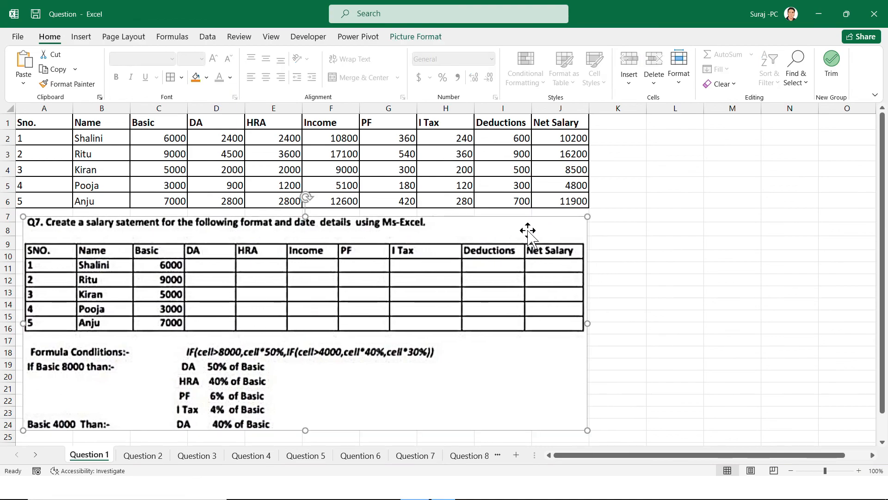
pyautogui.click(624, 216)
pyautogui.click(625, 298)
pyautogui.press('Up')
pyautogui.press('Up')
pyautogui.press('Up')
pyautogui.press('Up')
pyautogui.press('Up')
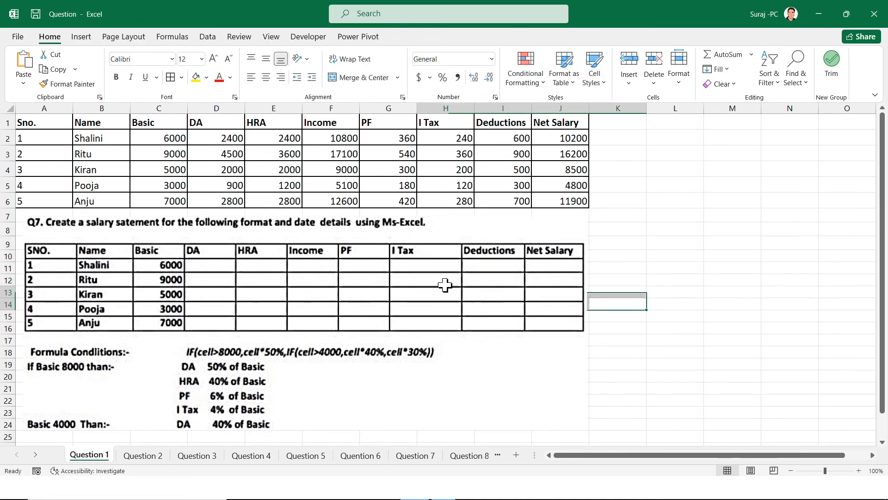
pyautogui.click(740, 252)
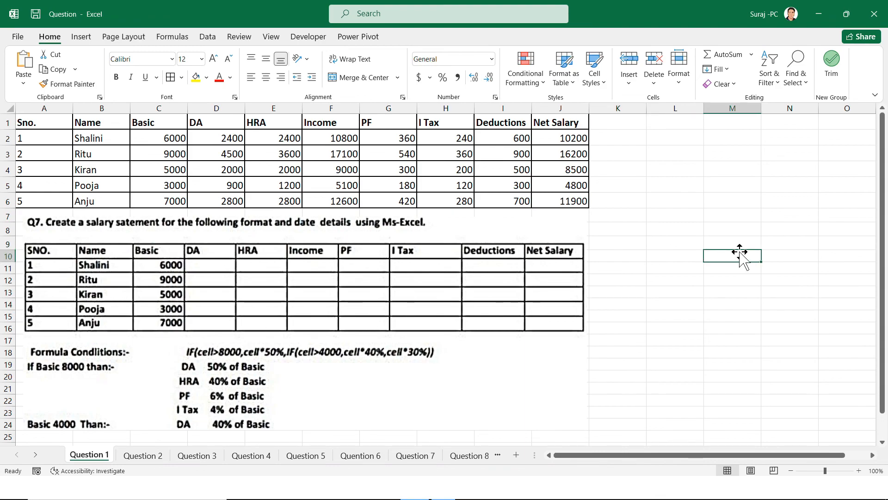